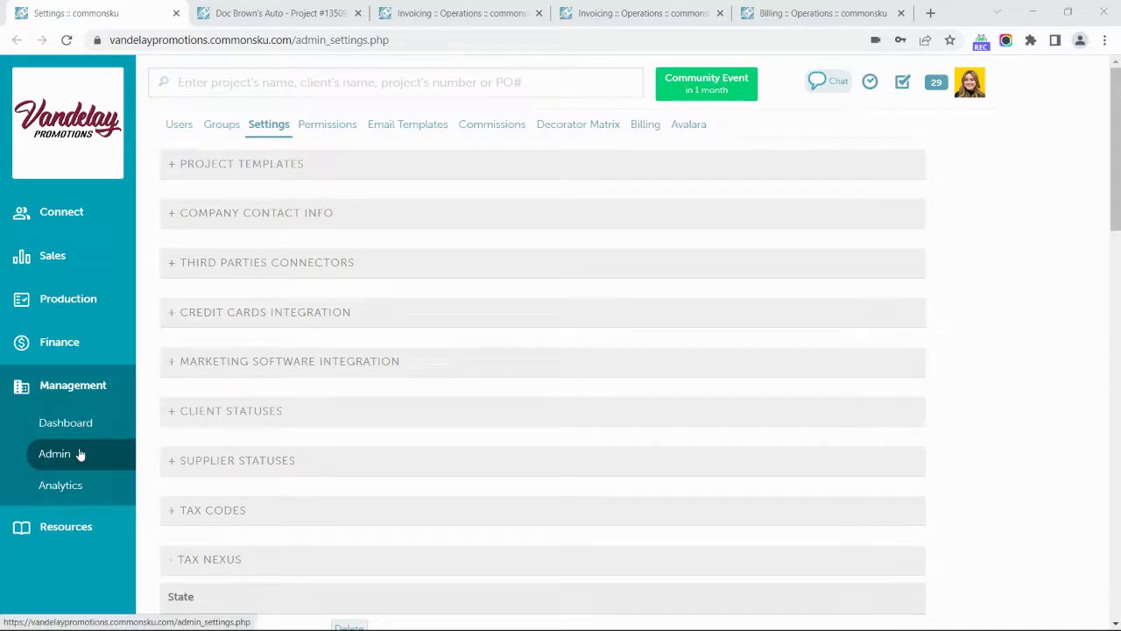
In admin settings, expand the Tax Codes section to show the Use Zip2Tax Taxes option.
click(329, 517)
Expand Tax Nexus to list nexus states like Kentucky, South Carolina, Alabama and Washington.
scroll(329, 517, down, 3)
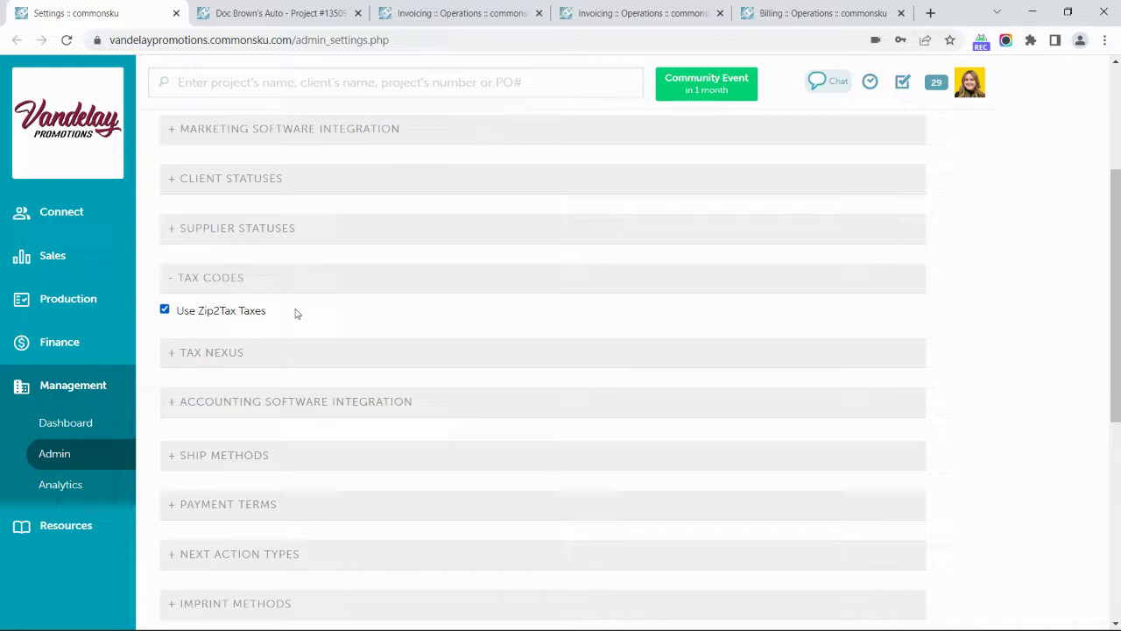
click(267, 360)
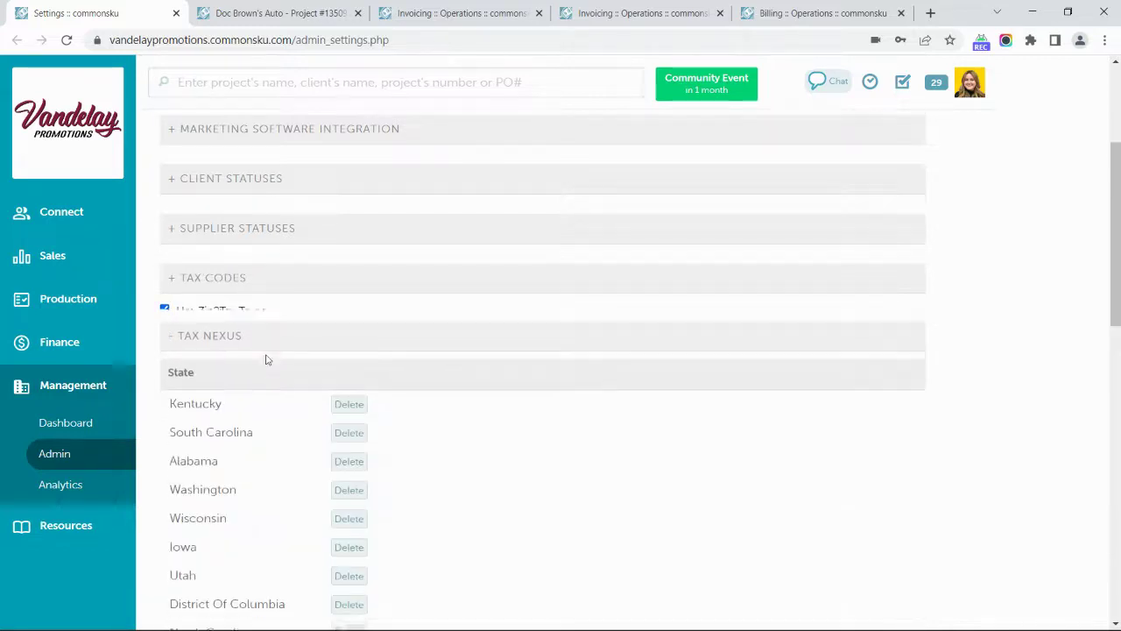
Review the nexus states, then reopen the Tax Codes section with Zip2Tax still on.
scroll(491, 481, down, 2)
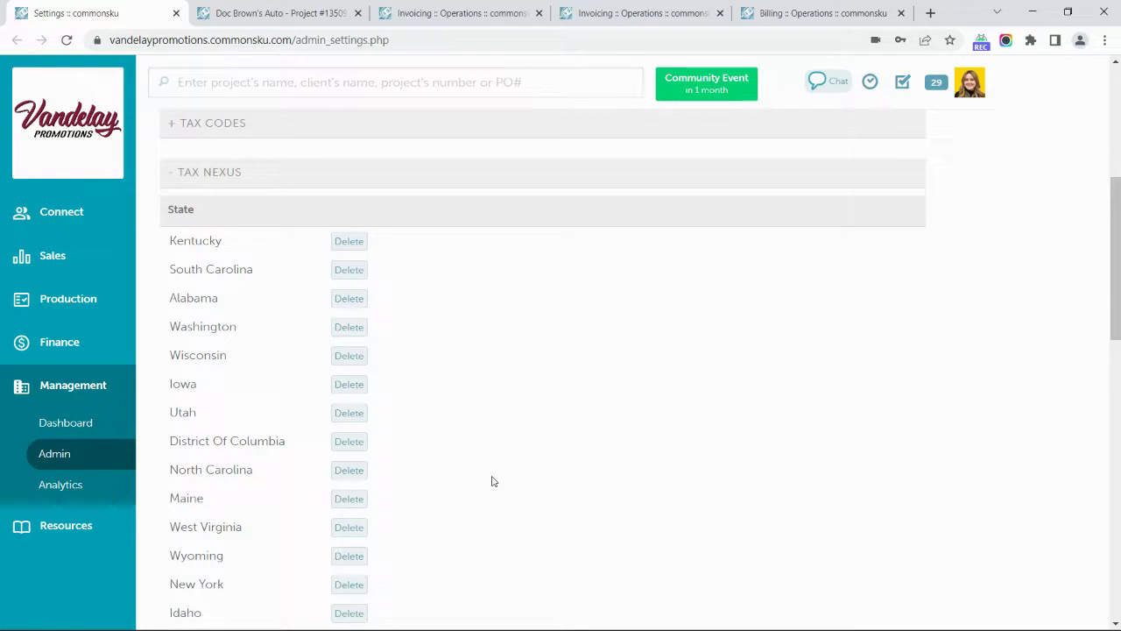
click(202, 139)
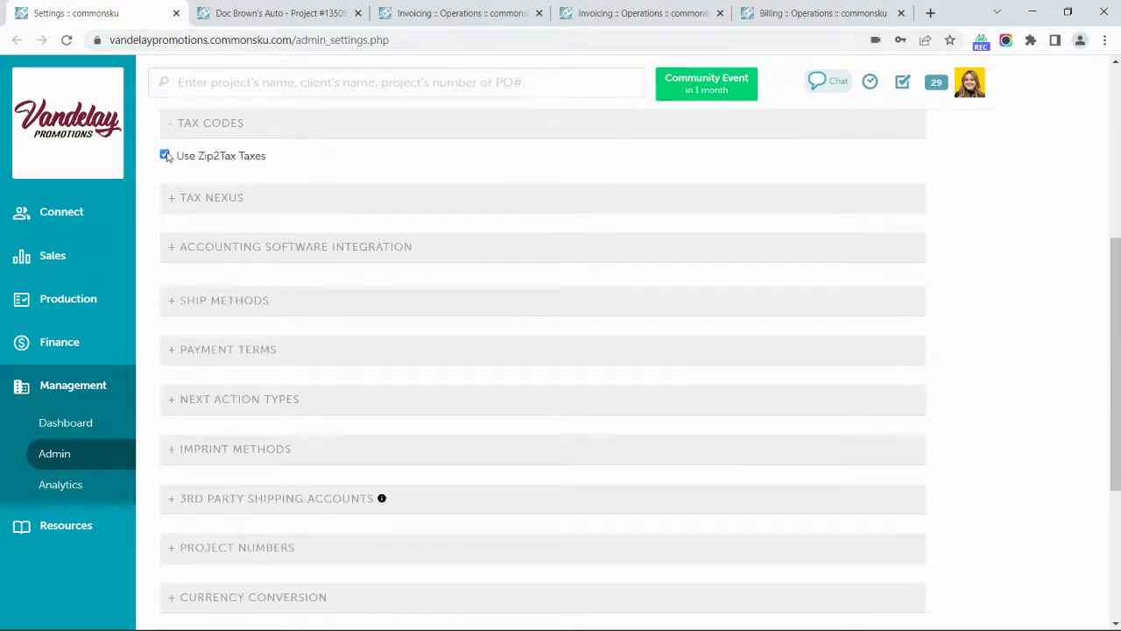
Toggle Zip2Tax off to view the tax code table and back on, then show the QuickBooks Online mappings.
click(164, 155)
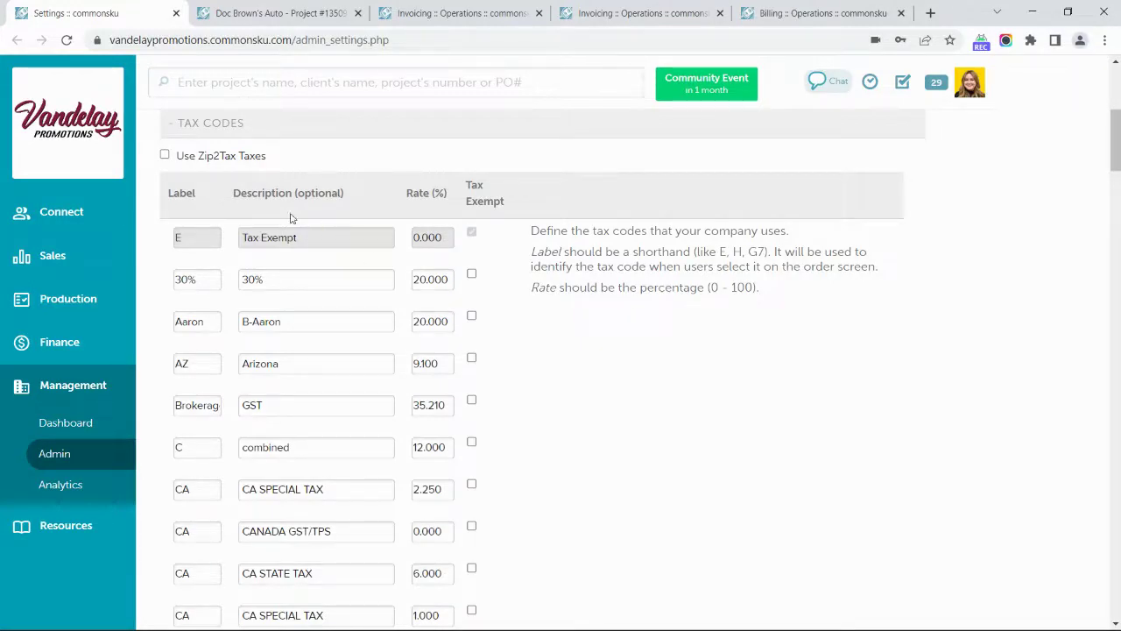
click(164, 155)
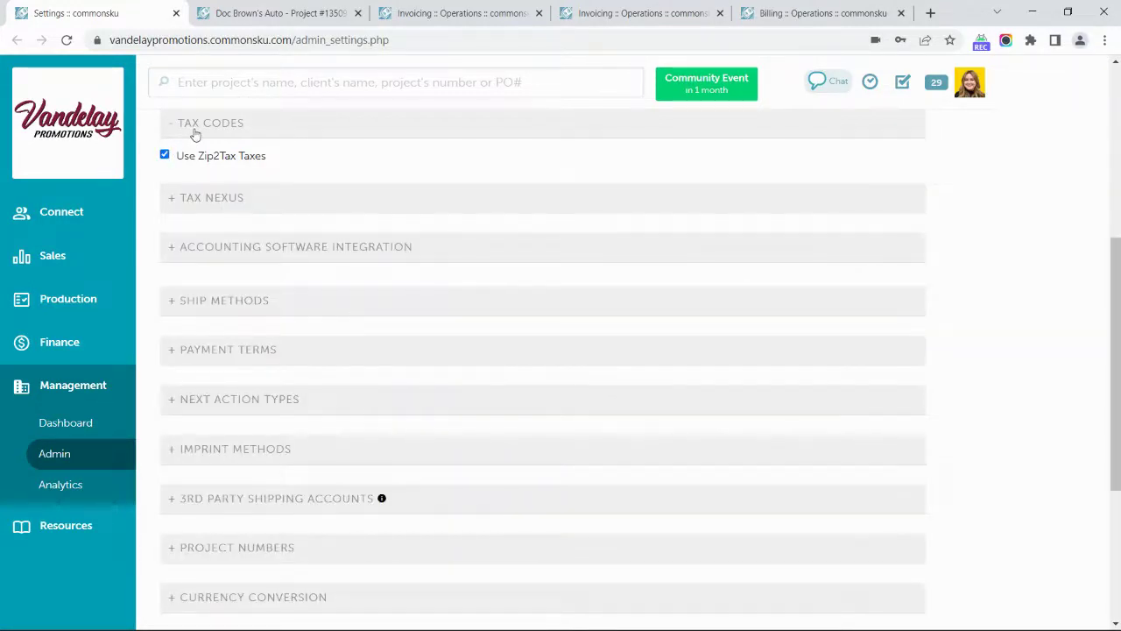
click(195, 131)
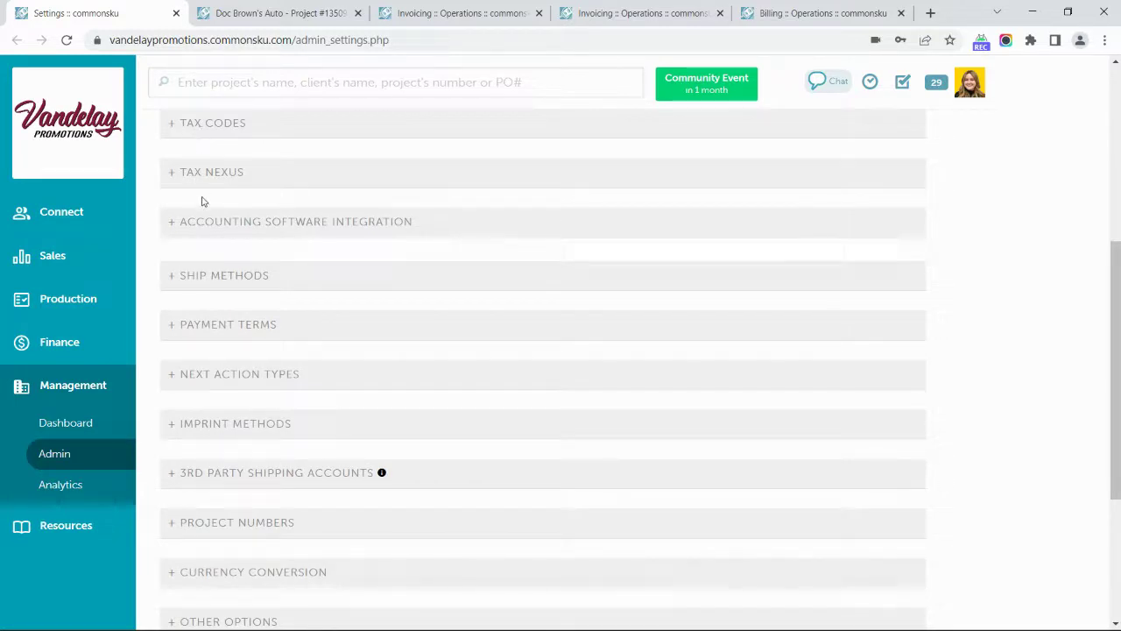
click(212, 225)
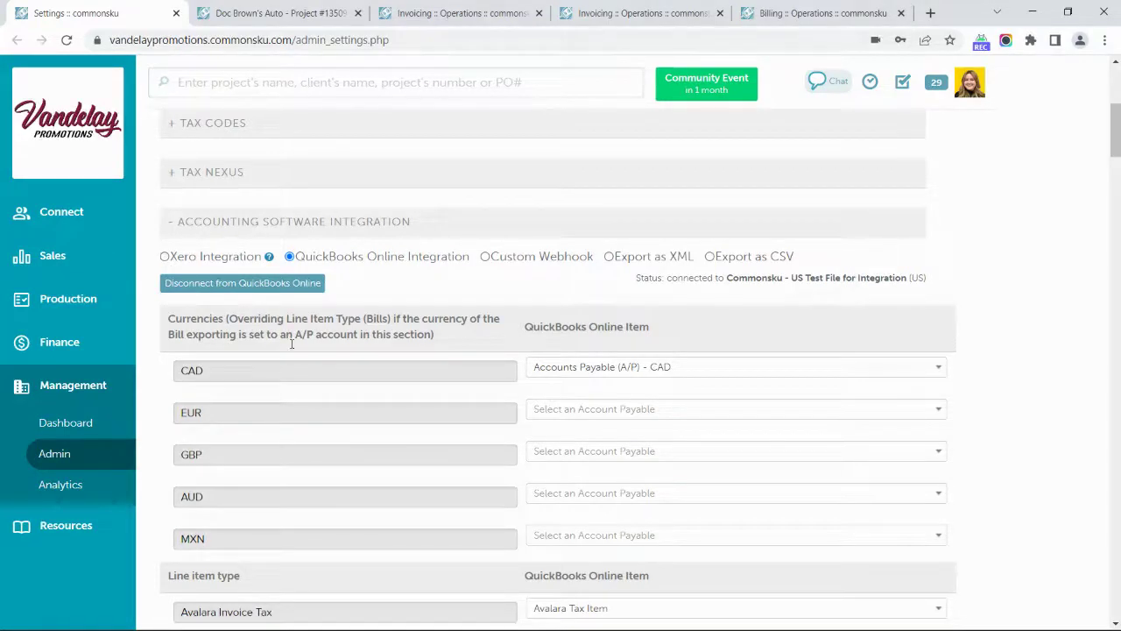
scroll(731, 442, down, 1)
scroll(731, 442, down, 4)
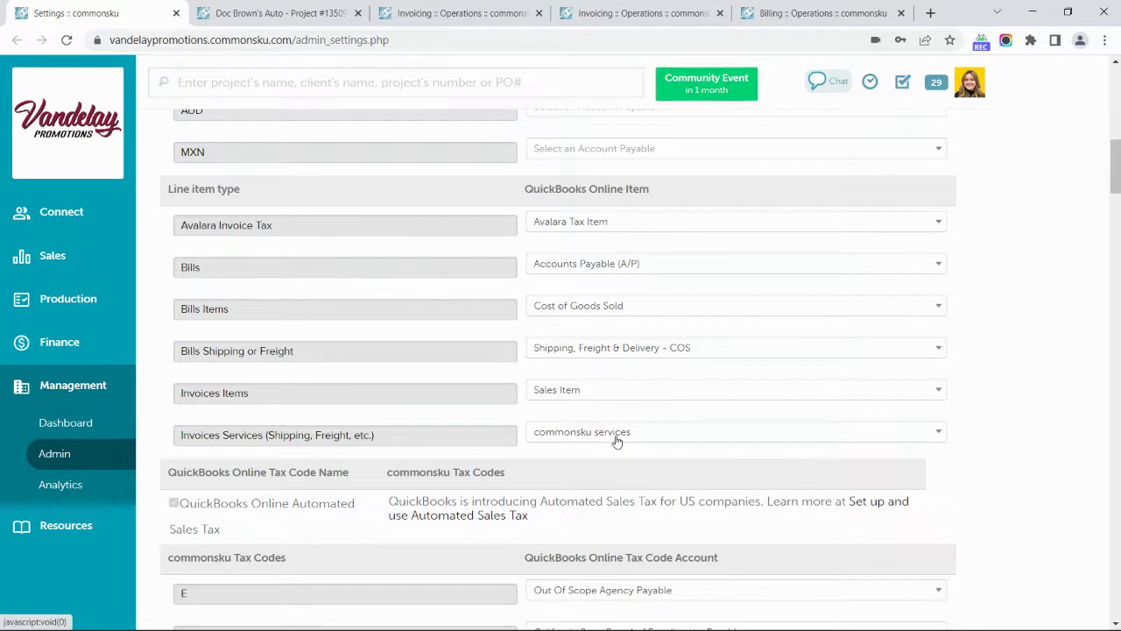
scroll(617, 441, down, 1)
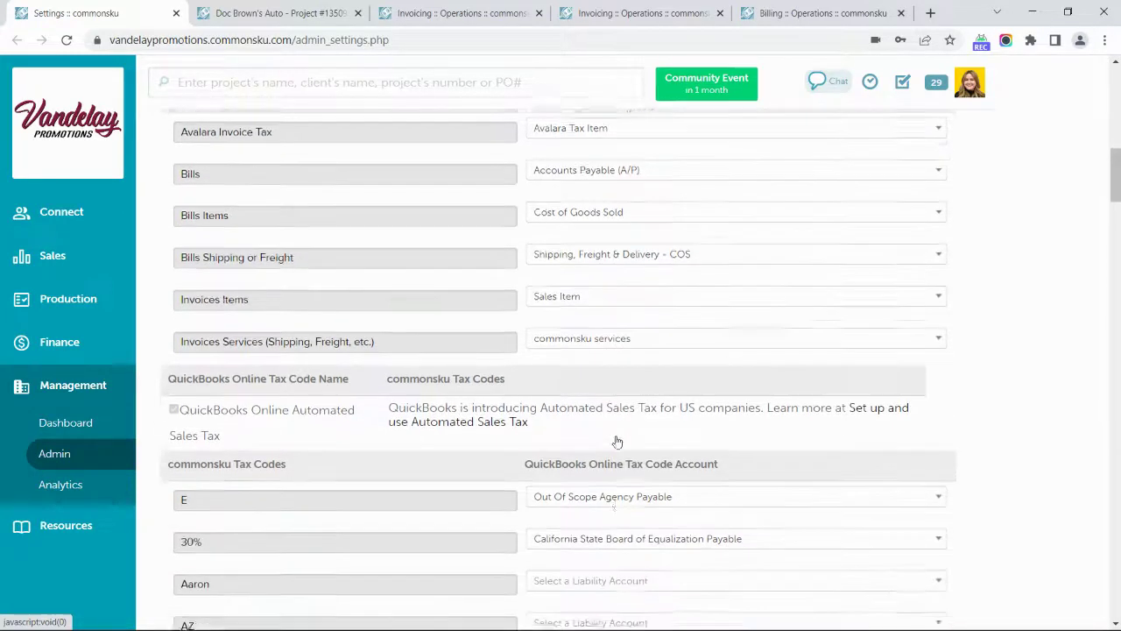
Review the tax code account mappings, then open the Doc Brown's Auto invoice with AZ (9.1%) tax.
scroll(617, 442, down, 1)
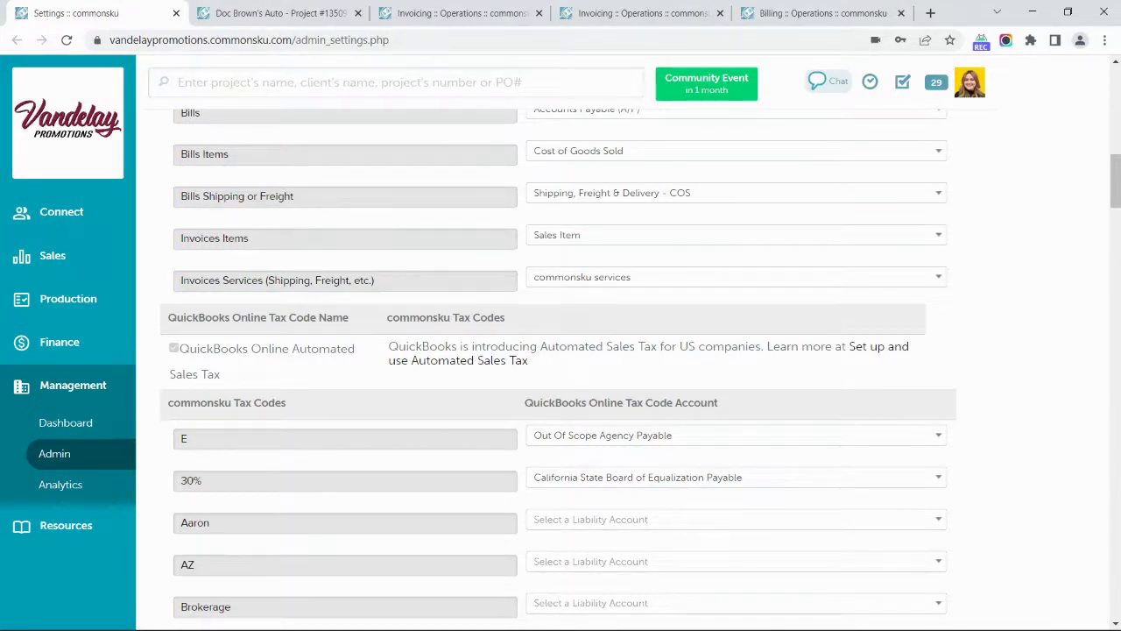
scroll(847, 447, down, 1)
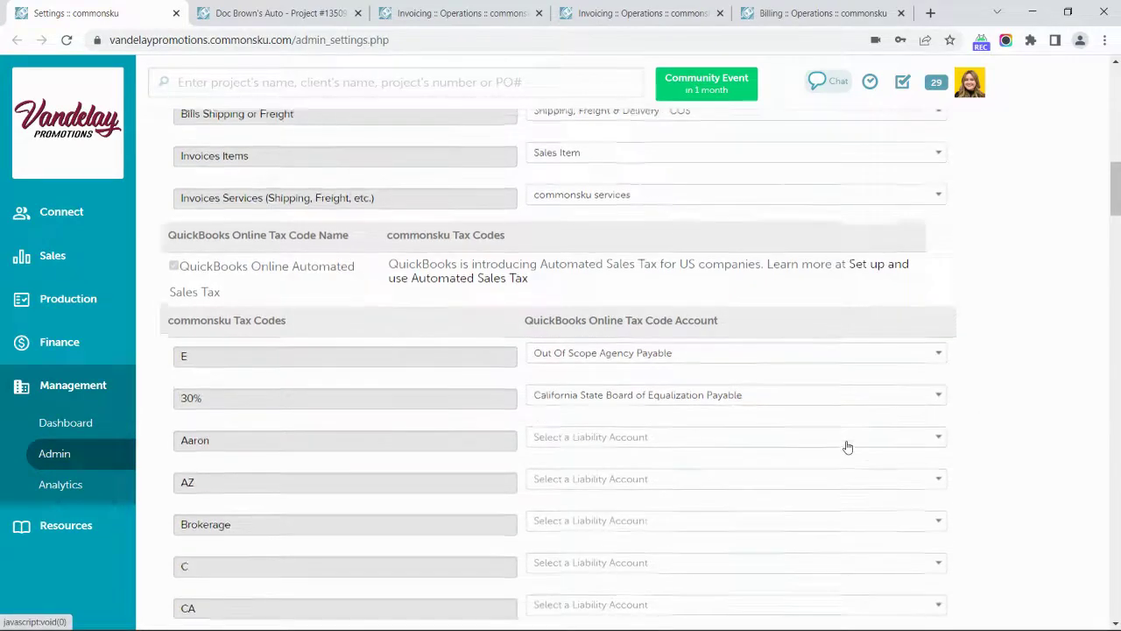
scroll(847, 447, down, 2)
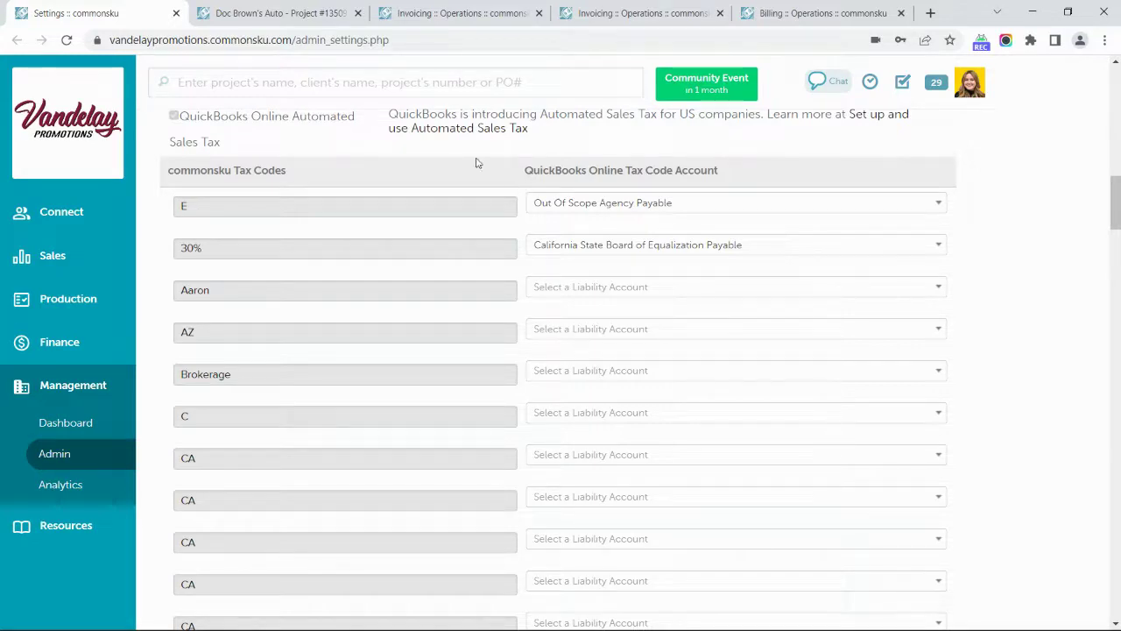
click(329, 5)
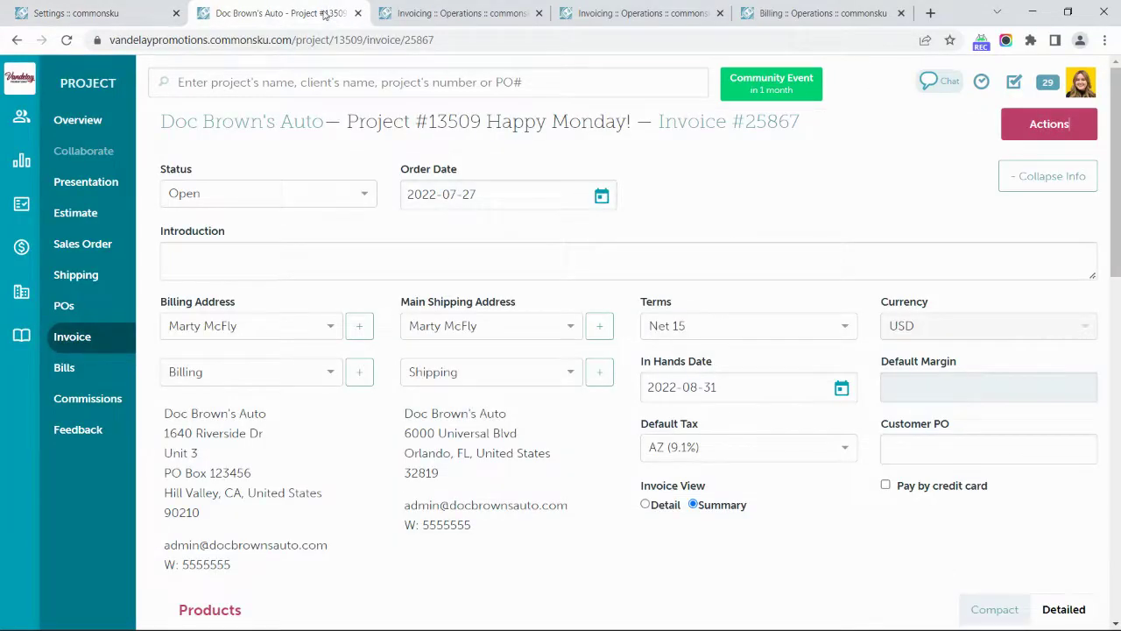
Check the AZ tax on the invoice products and preview the invoice via Actions > Preview Invoice.
scroll(821, 328, down, 3)
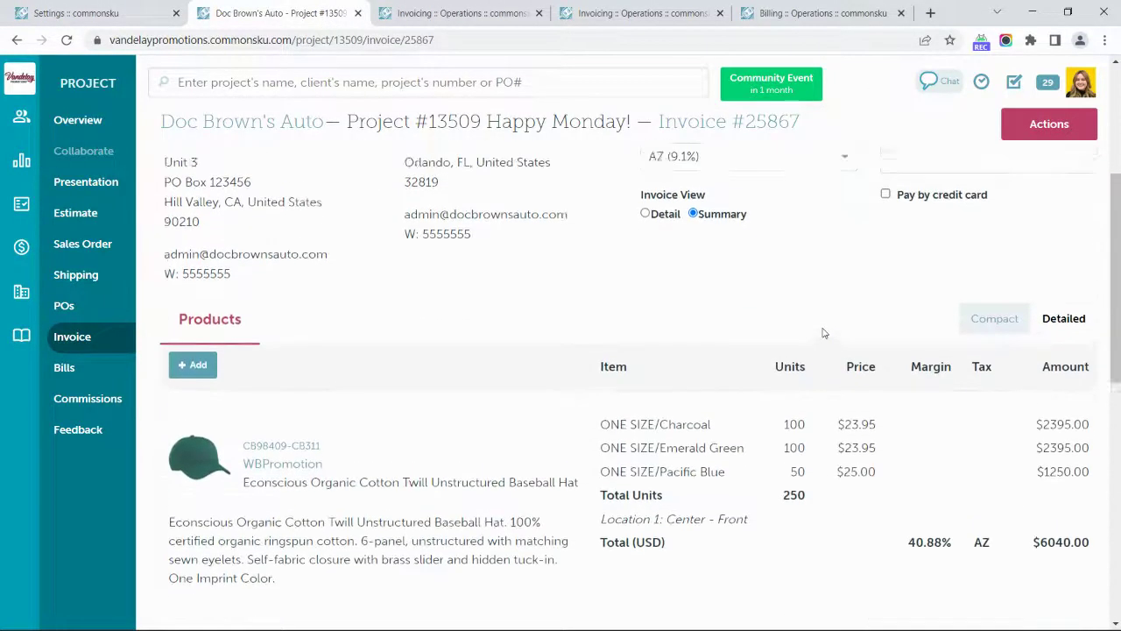
scroll(822, 332, up, 3)
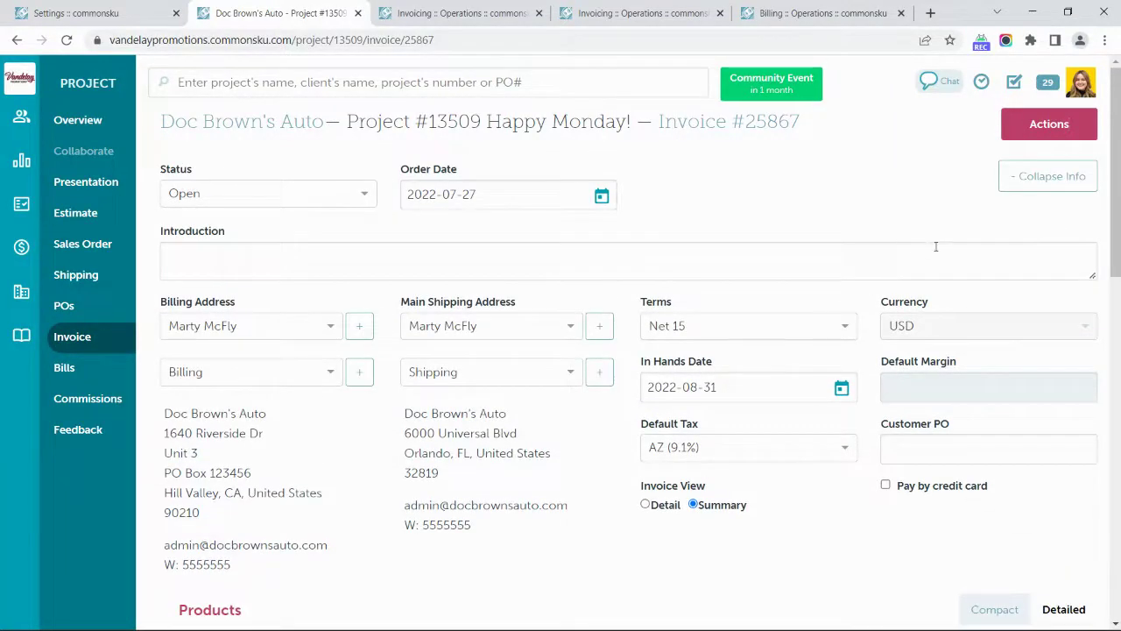
click(1050, 132)
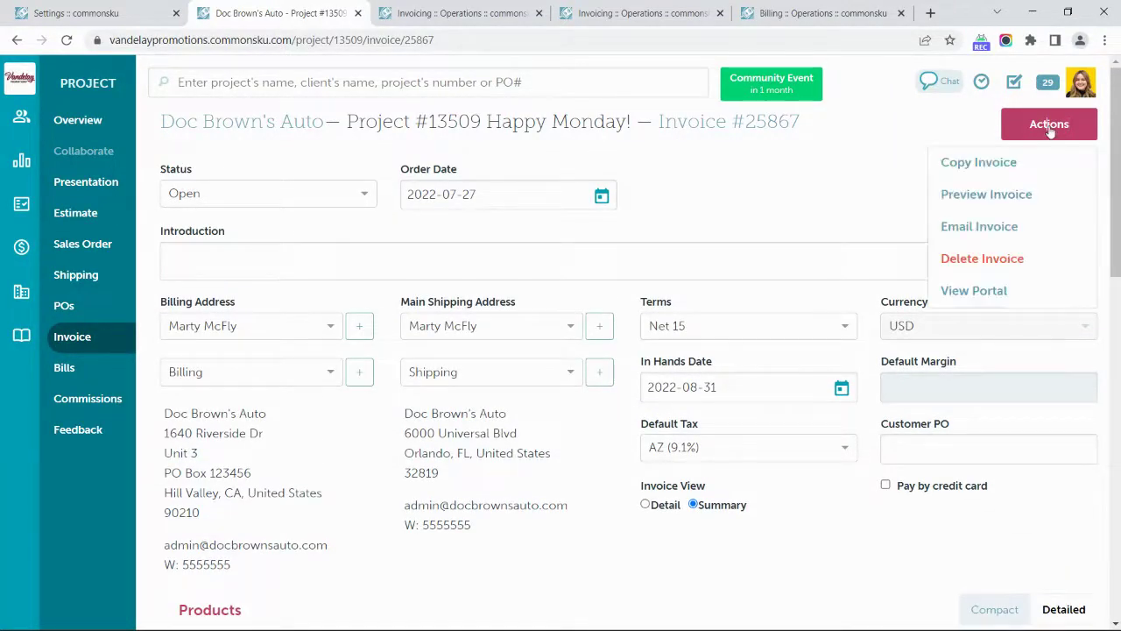
click(1032, 197)
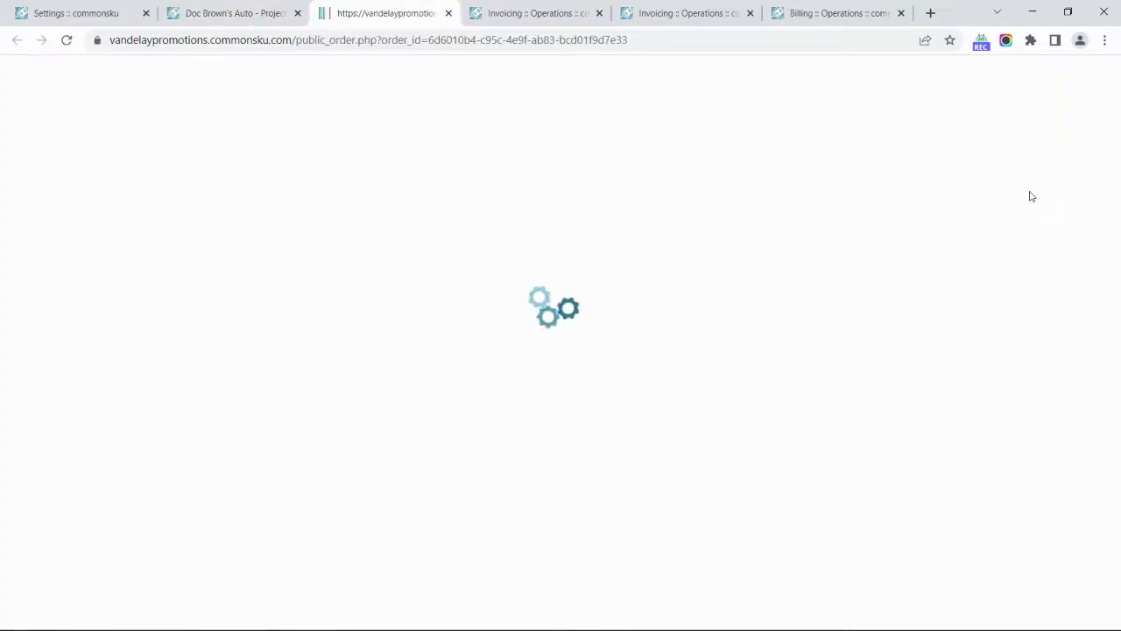
Verify the preview totals ($9,805.00 subtotal, $892.26 Arizona tax) and close the preview.
scroll(1060, 324, down, 5)
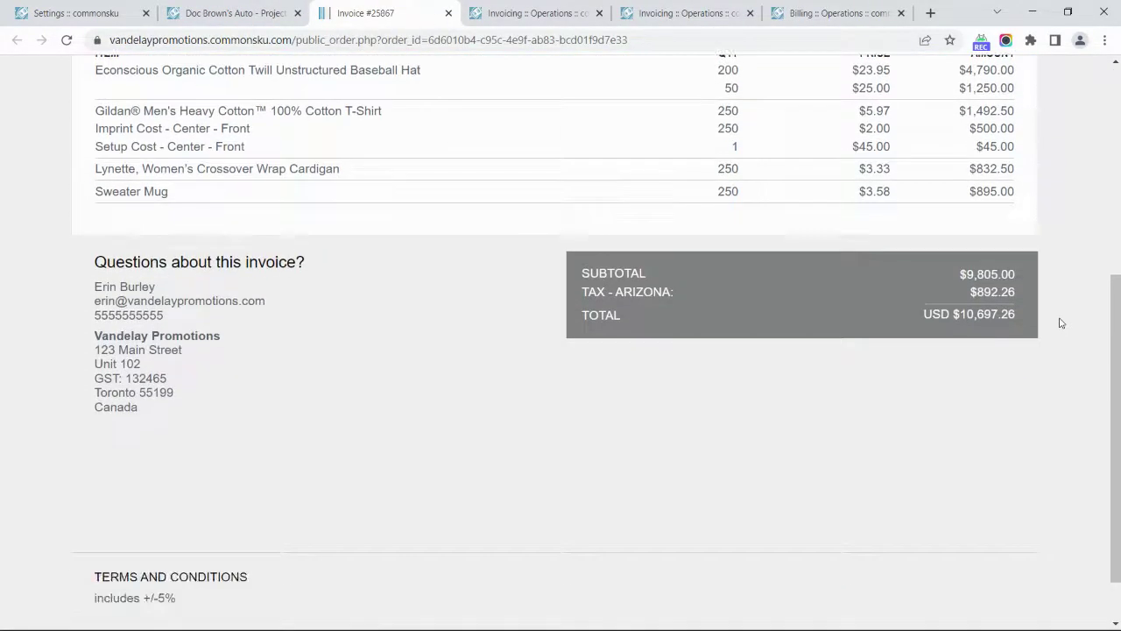
scroll(1060, 323, up, 1)
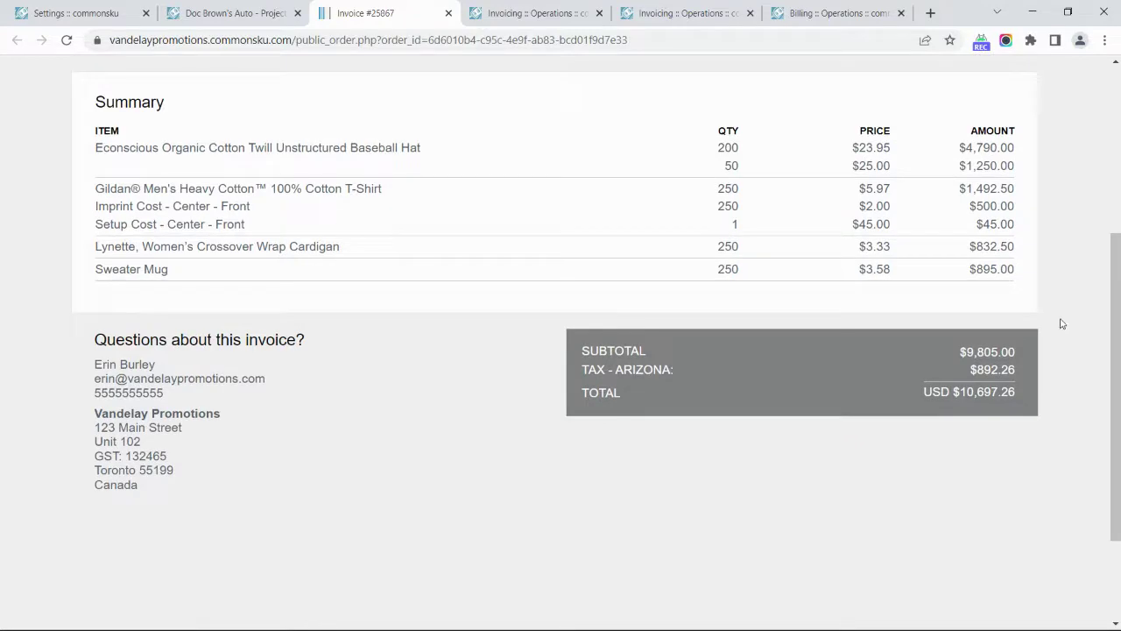
click(448, 14)
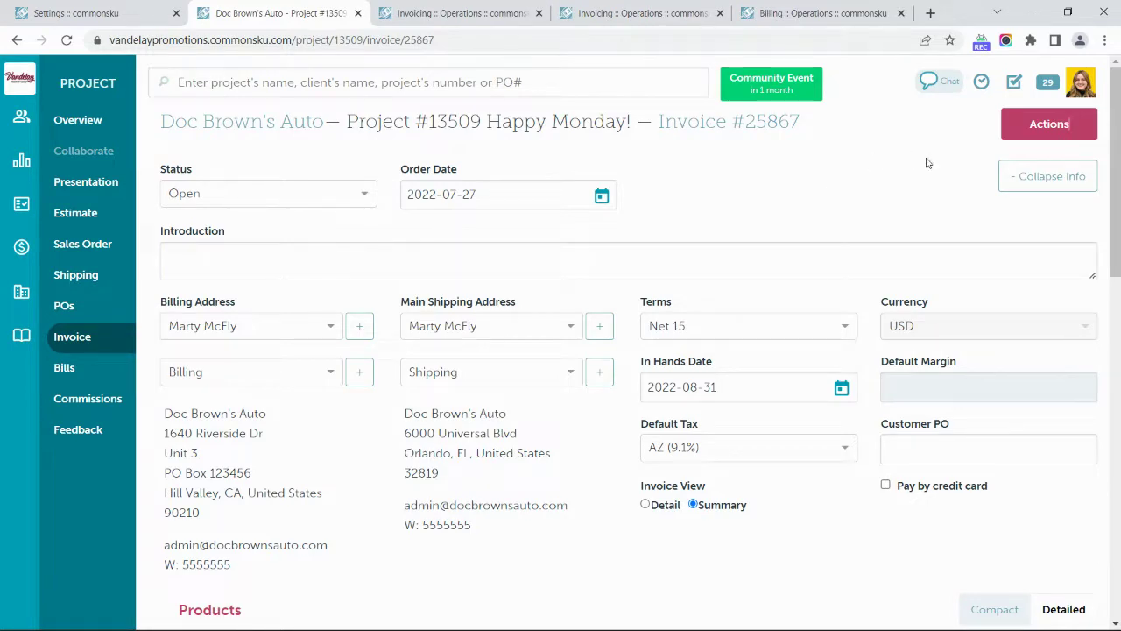
Go to the project's Bills page listing four POs, one billed at $3571.00.
click(1037, 128)
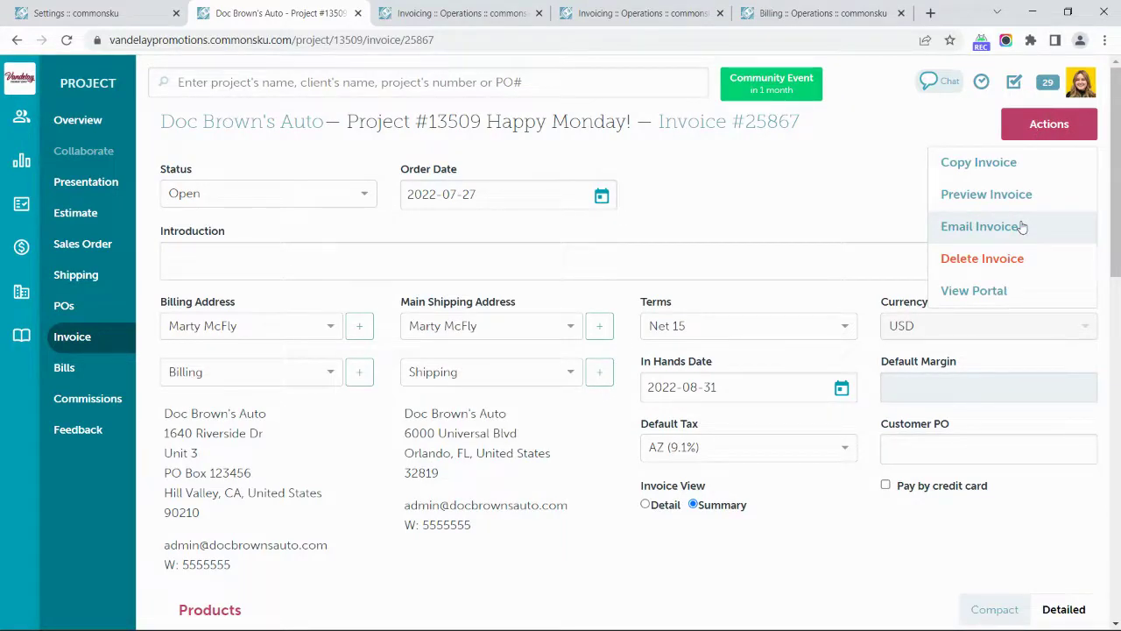
click(845, 199)
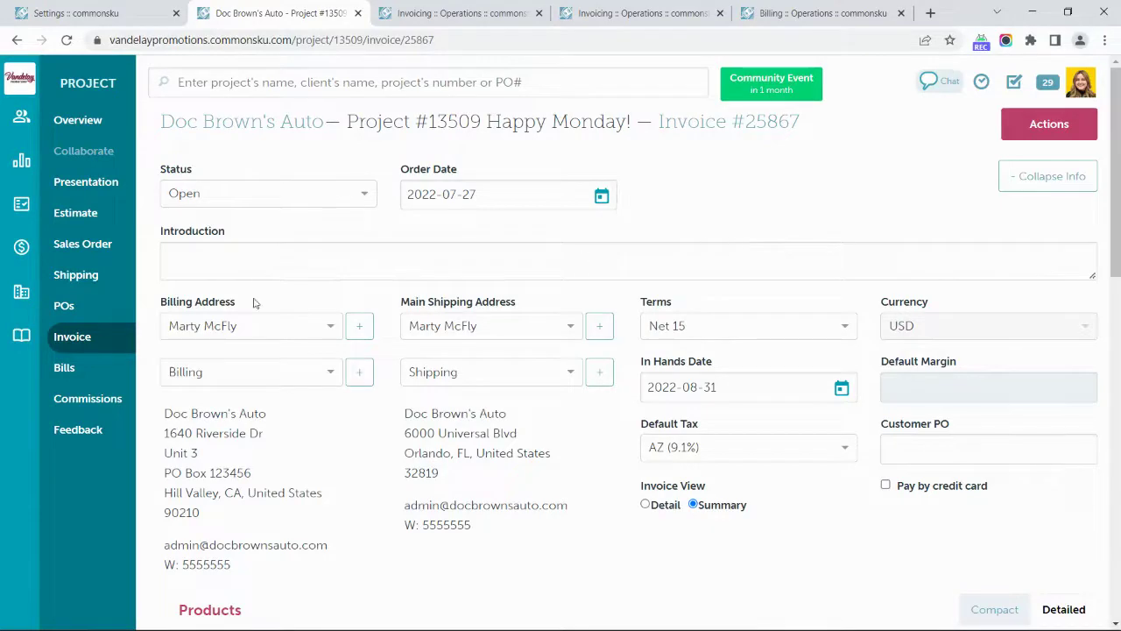
click(97, 369)
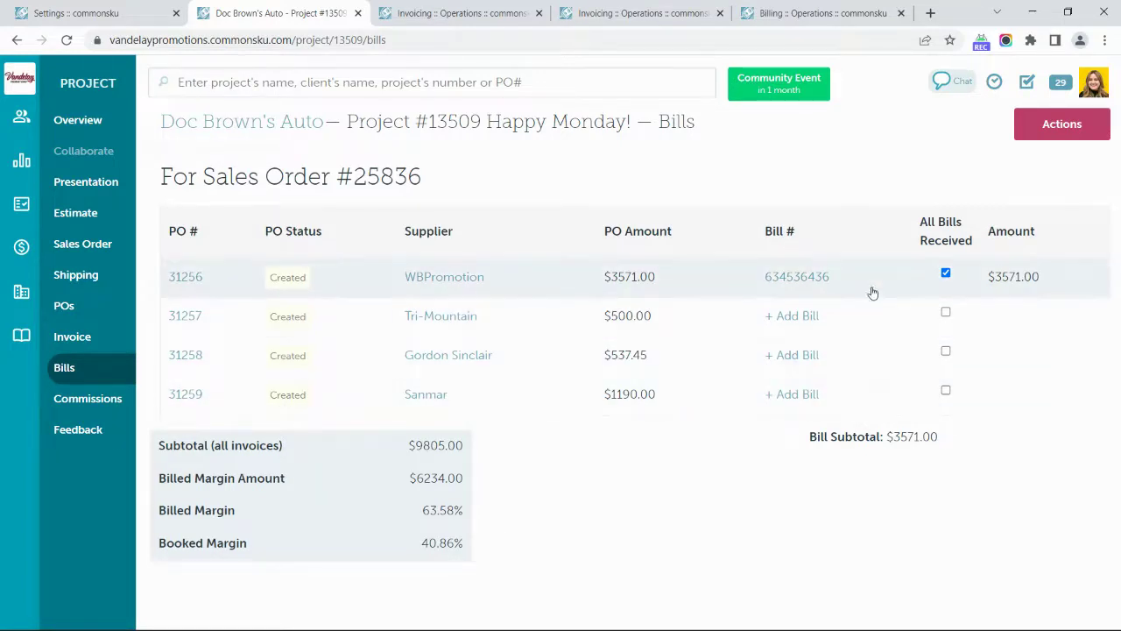
Inspect the WBPromotion bill's baseball hat costs, cancel without changes, and expand the Finance menu.
click(808, 277)
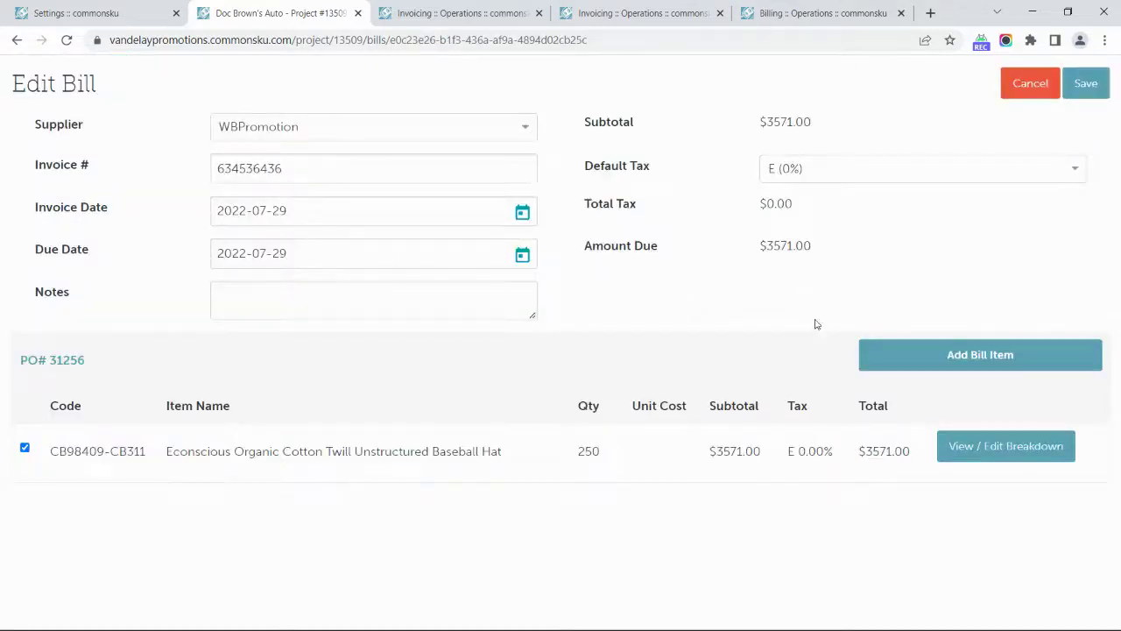
click(1041, 454)
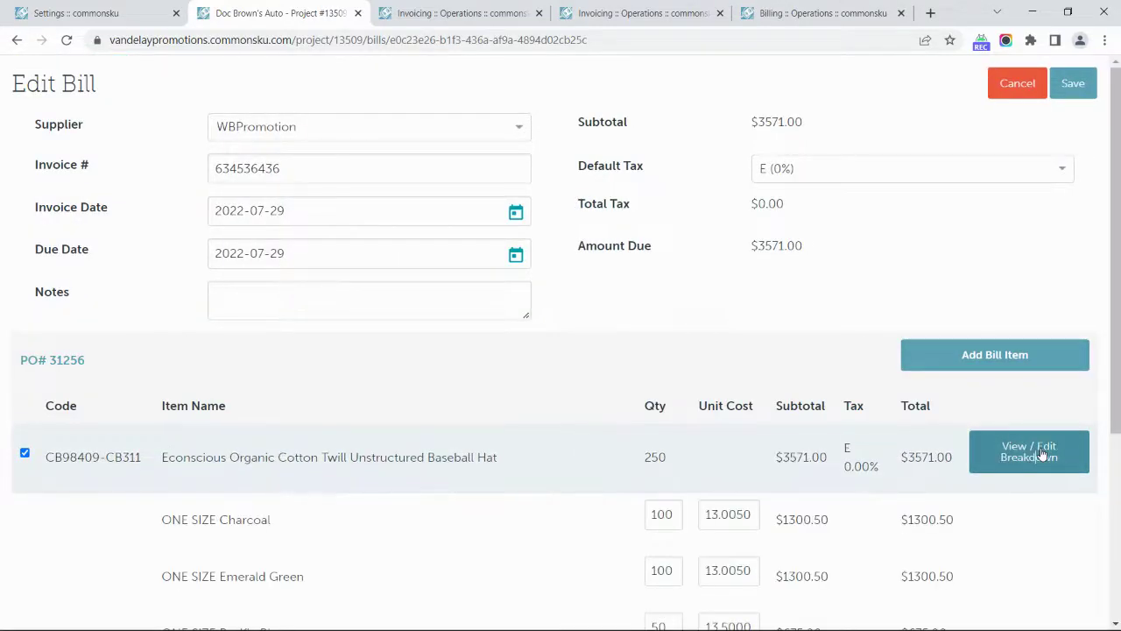
scroll(1043, 454, down, 3)
scroll(1042, 455, up, 2)
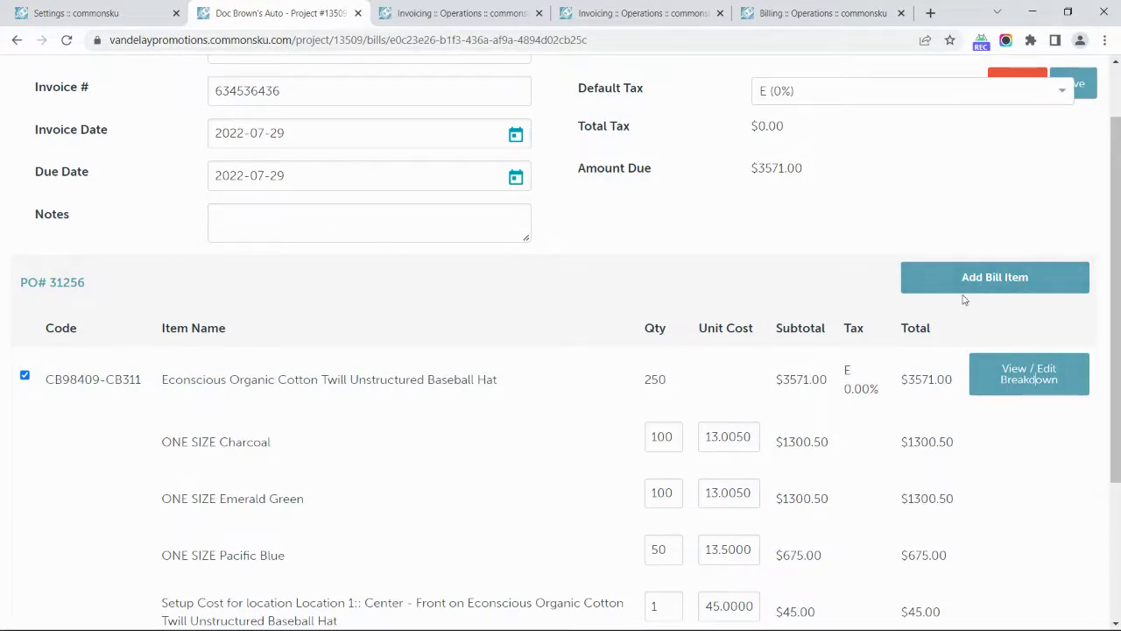
scroll(964, 300, up, 1)
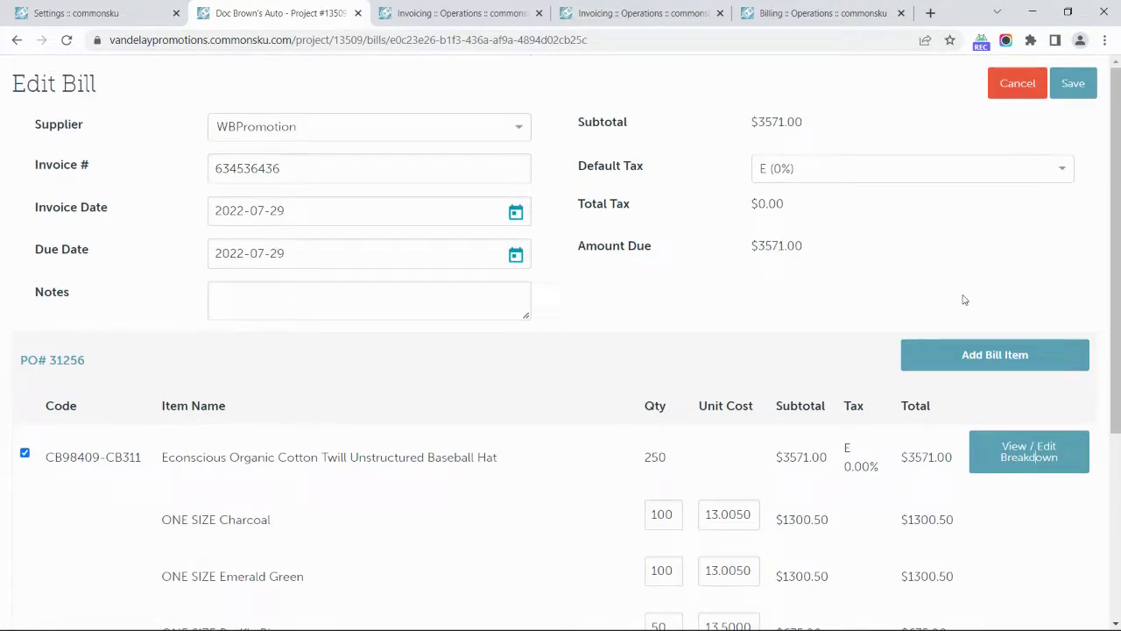
click(1016, 84)
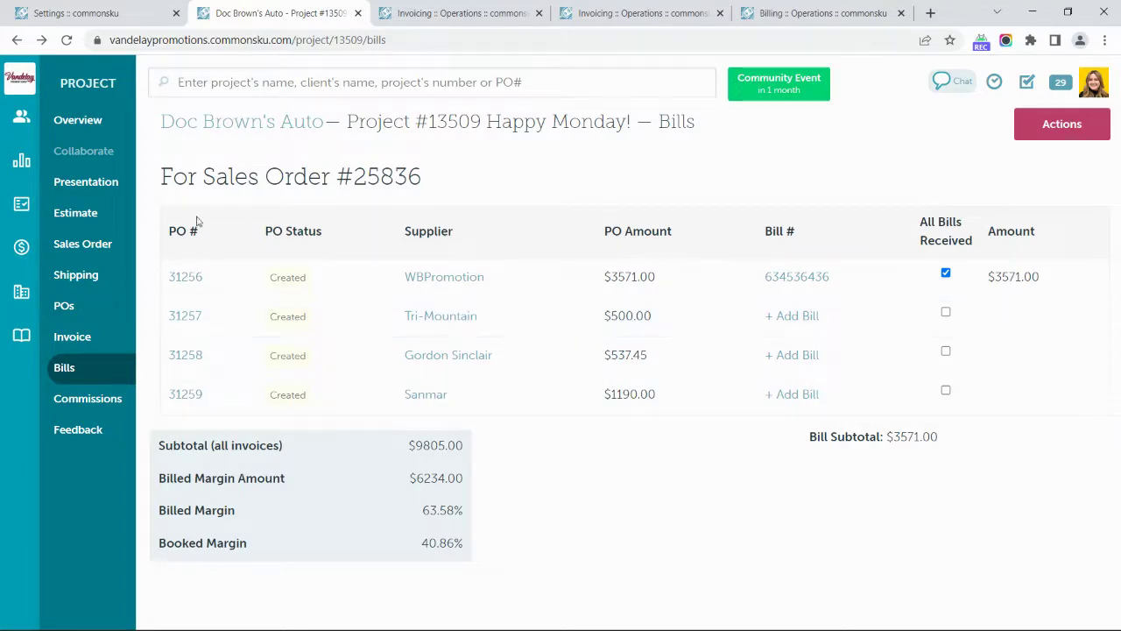
click(21, 247)
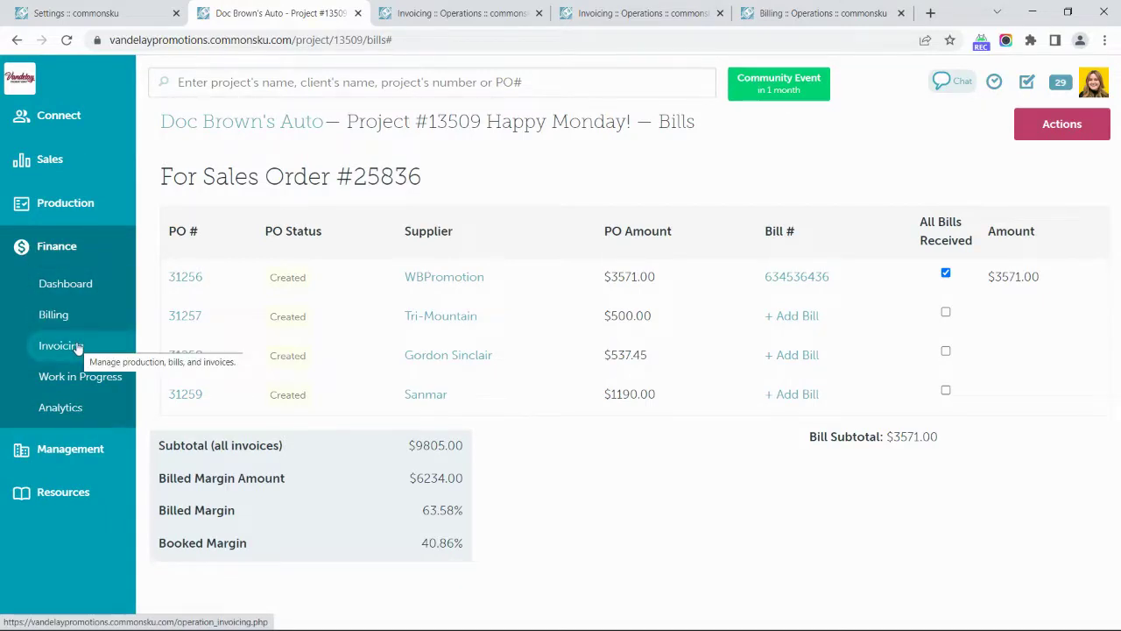
In the Invoicing report, export invoice #25867 to QuickBooks Online.
click(444, 14)
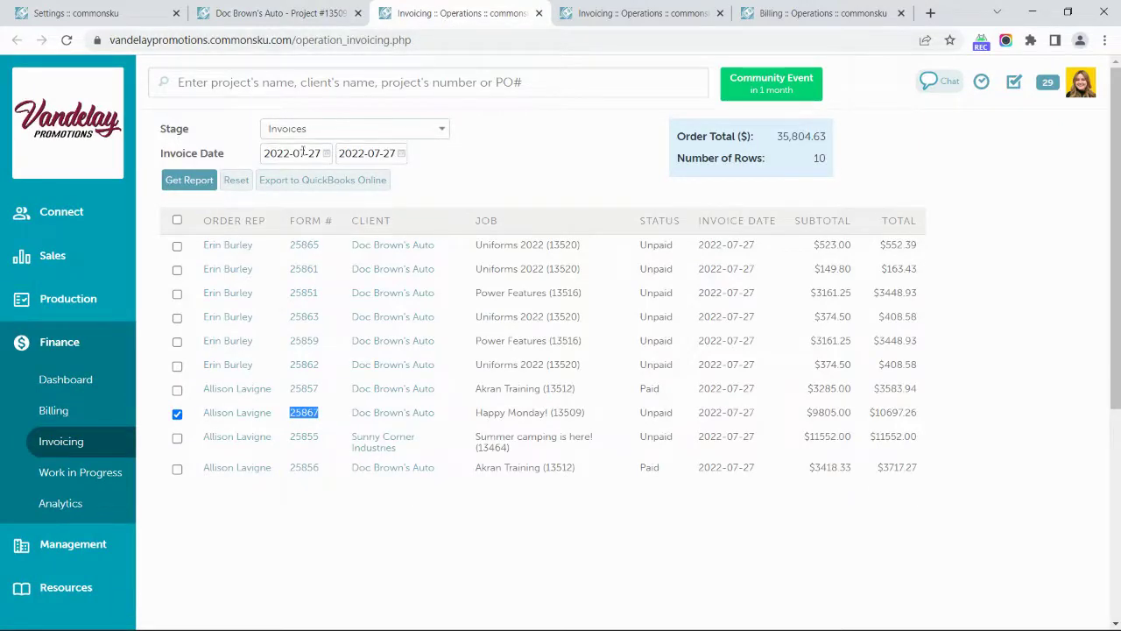
click(533, 170)
click(295, 184)
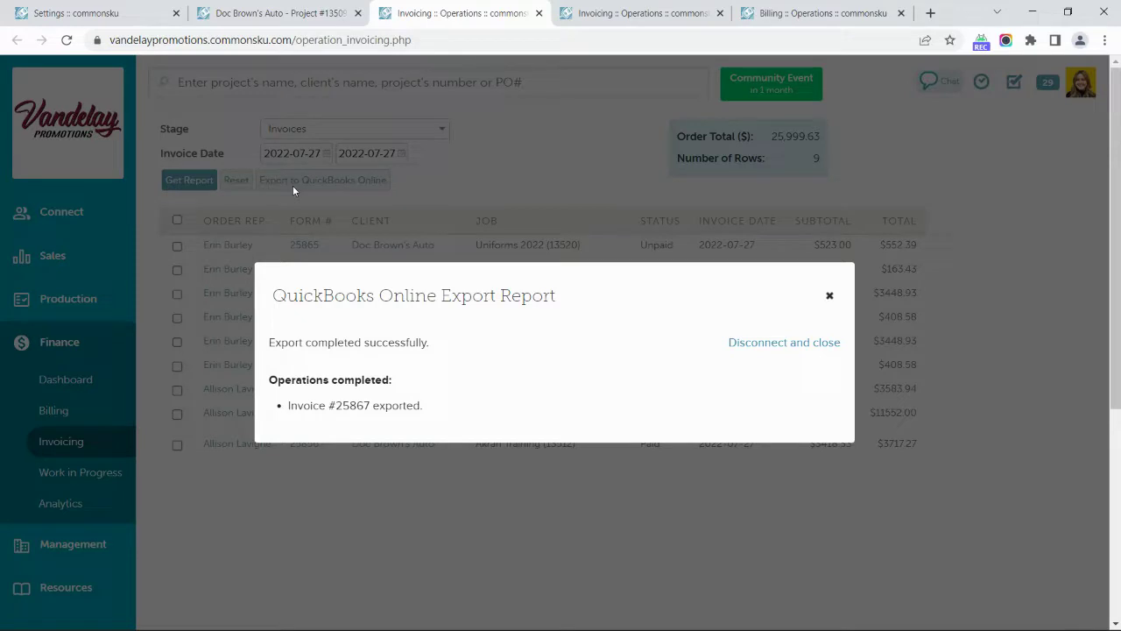
Check the other invoicing tab's customer mapping and leave Xerox unmapped.
click(617, 16)
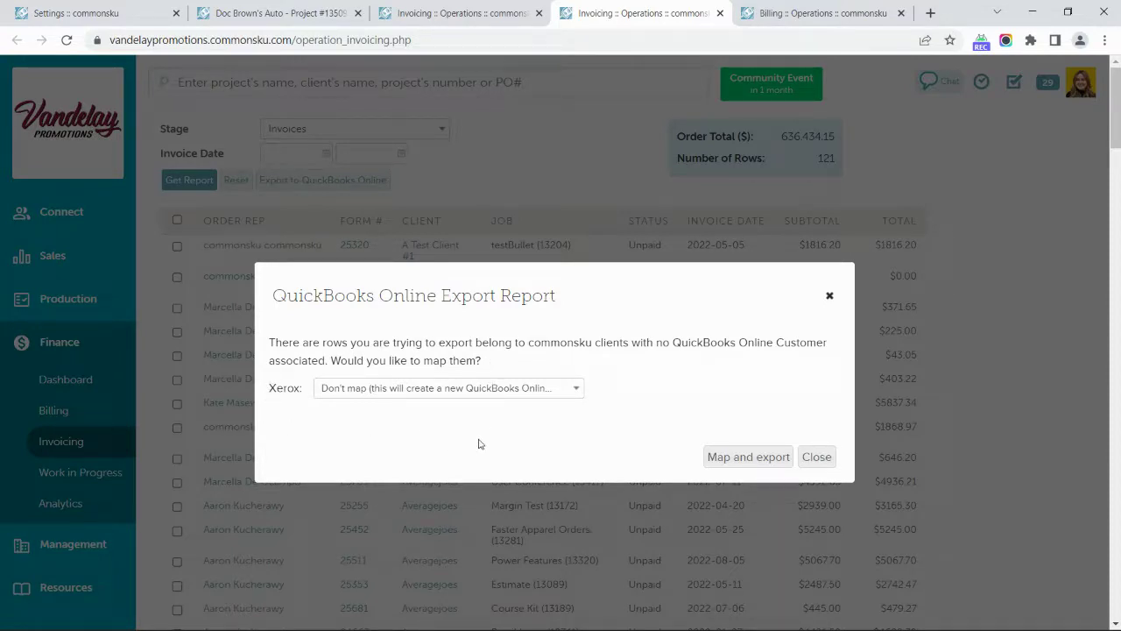
click(748, 457)
click(531, 391)
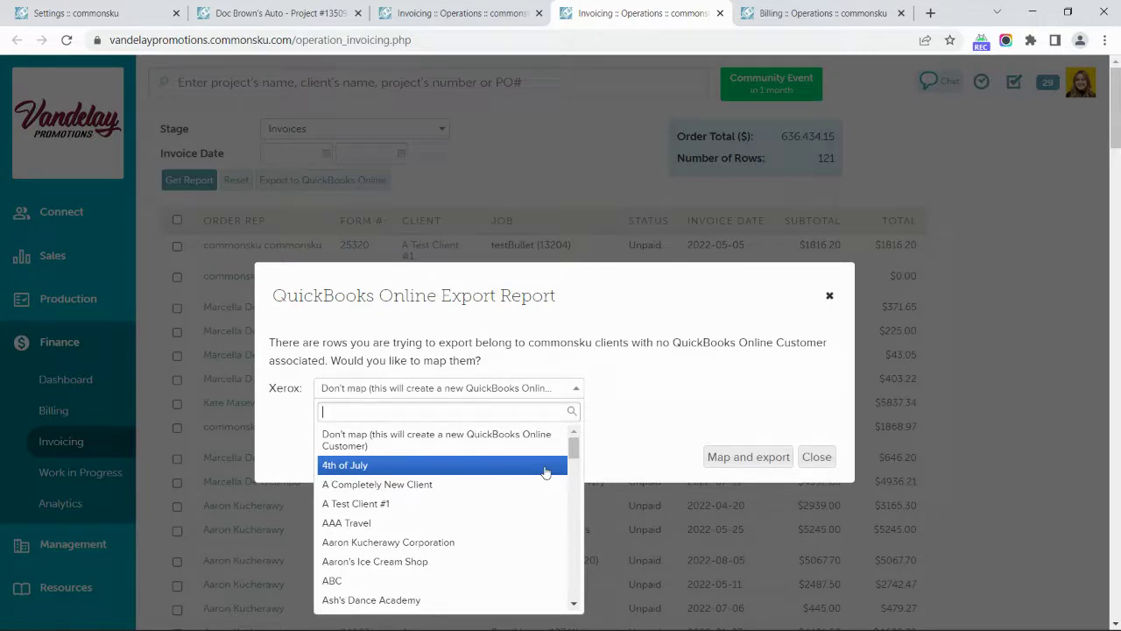
click(681, 413)
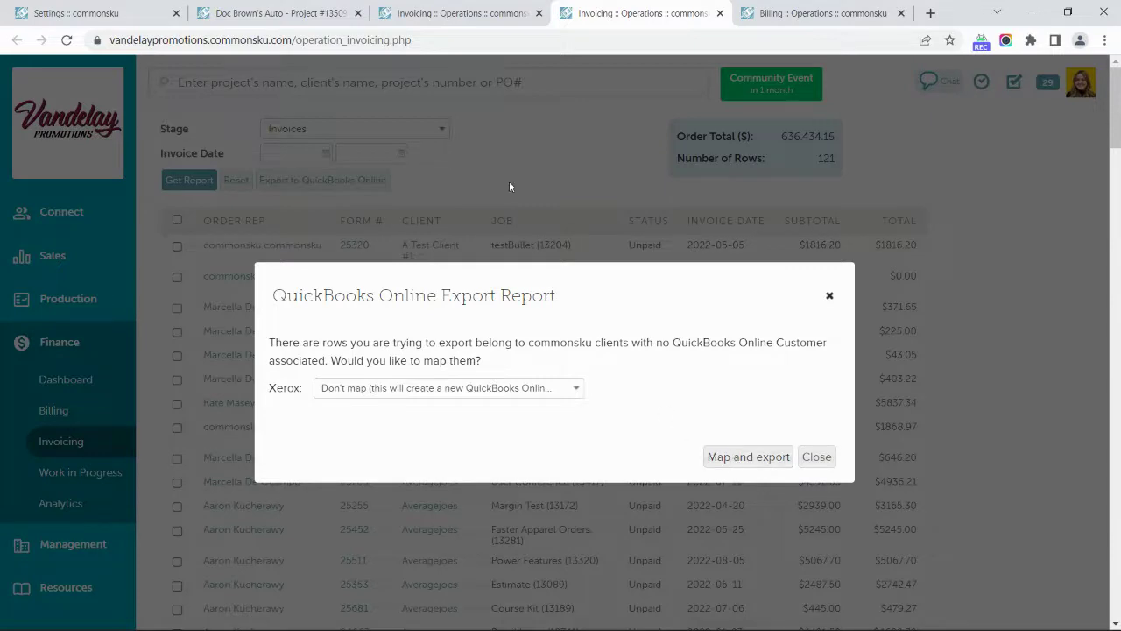
Copy invoice number 25867 from the export report and switch to QuickBooks Online.
click(481, 17)
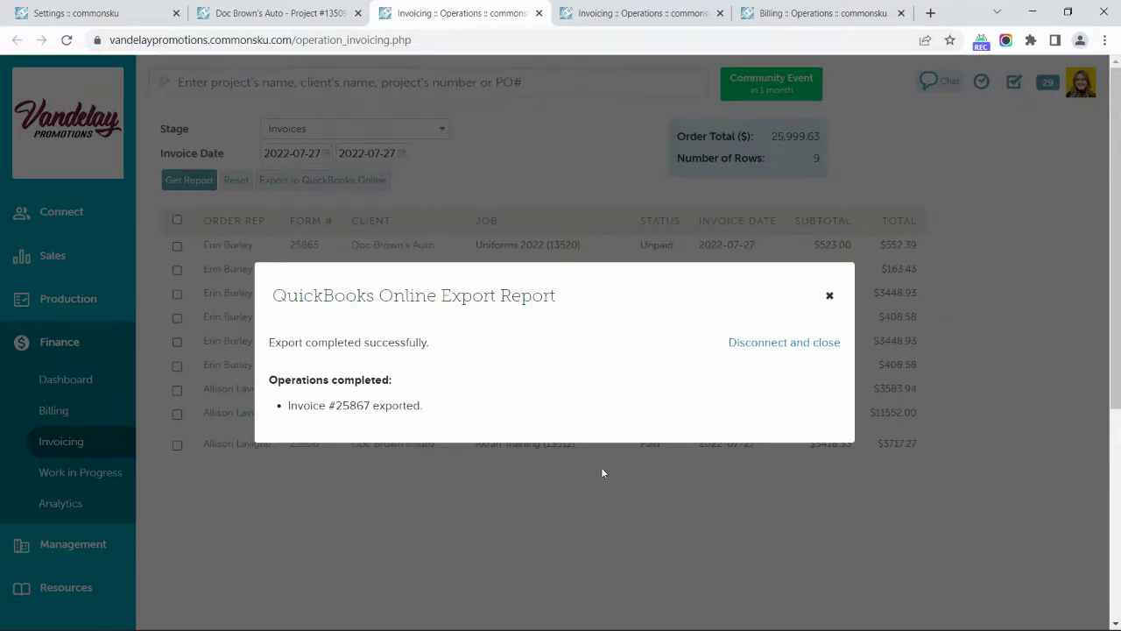
drag(371, 405, 337, 405)
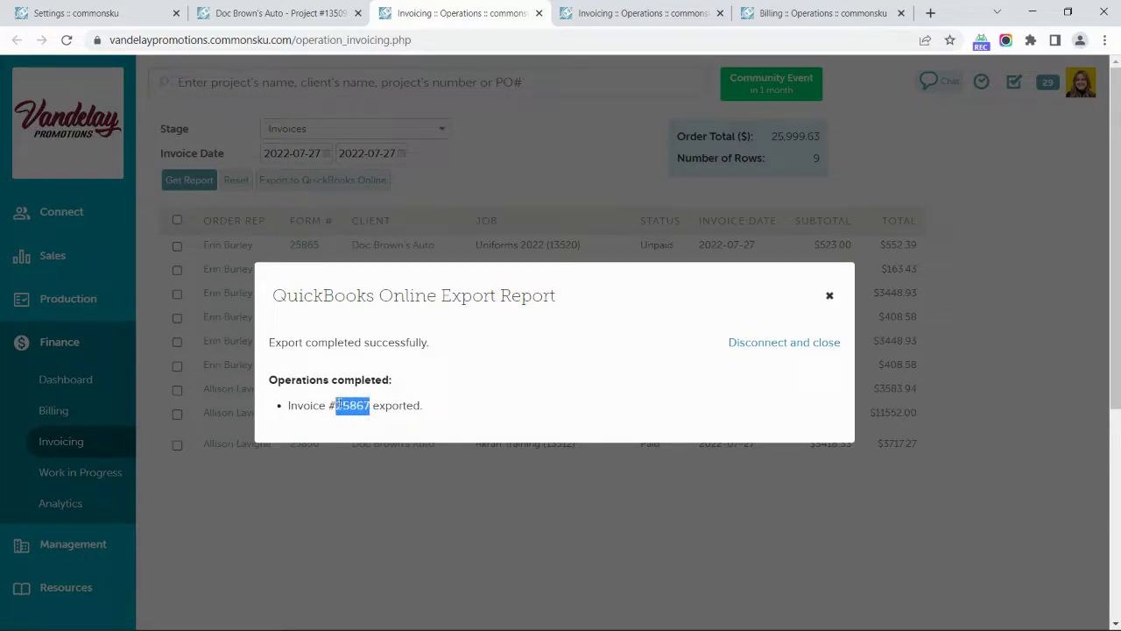
right_click(338, 405)
click(368, 418)
right_click(368, 406)
click(395, 421)
click(594, 616)
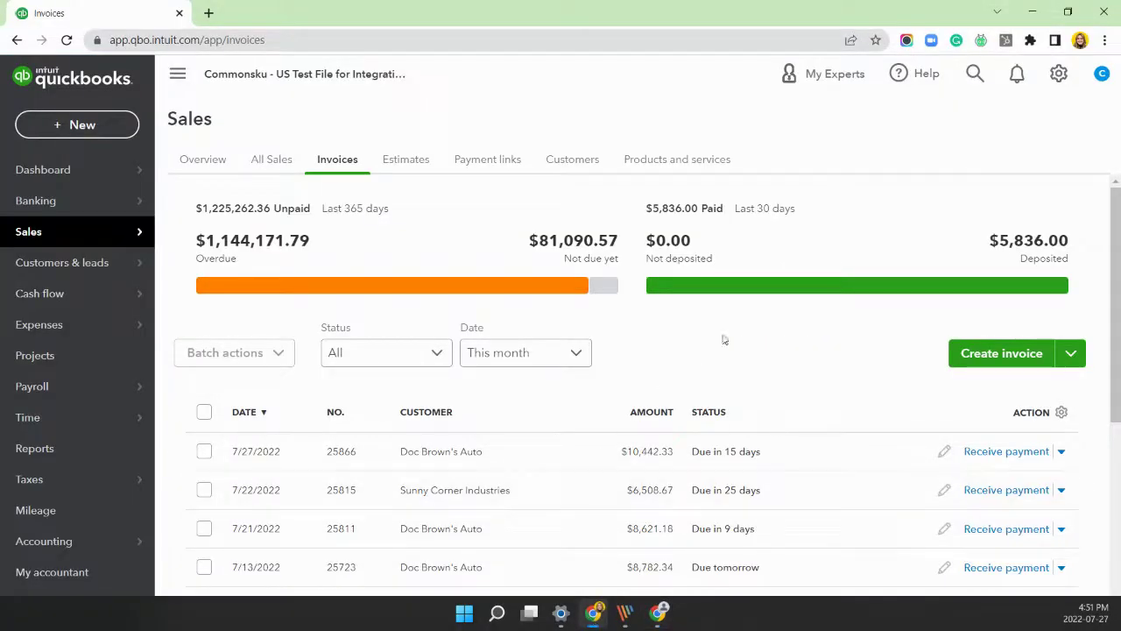
Search QuickBooks for 25867 and review its $9,805.00 subtotal, $637.33 tax and $10,442.33 total.
click(975, 74)
right_click(907, 122)
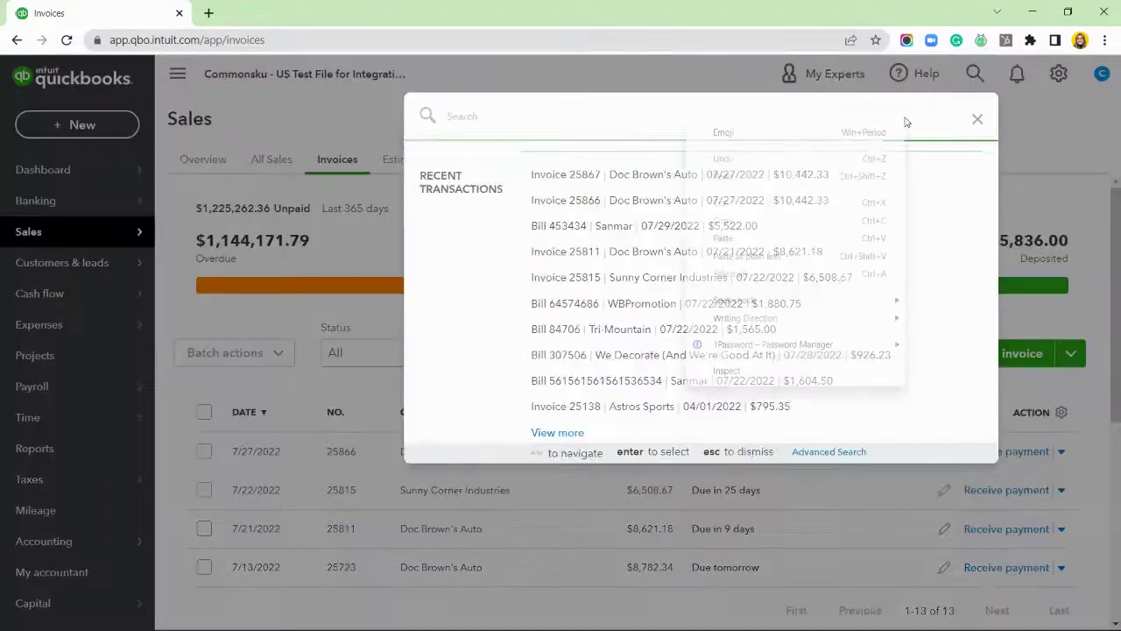
click(806, 238)
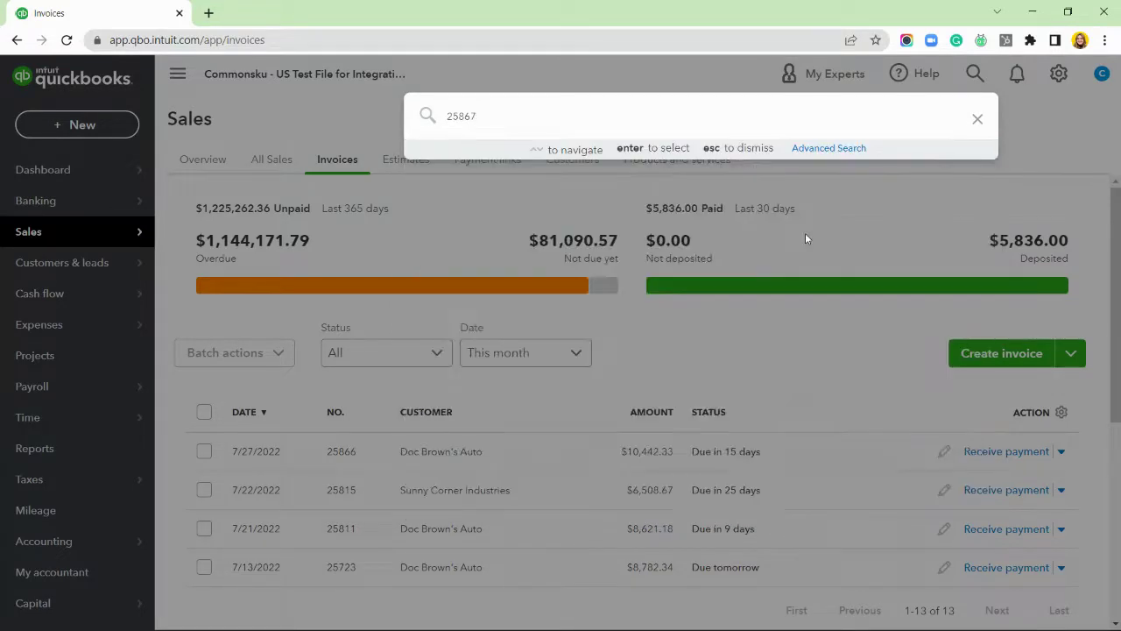
click(524, 157)
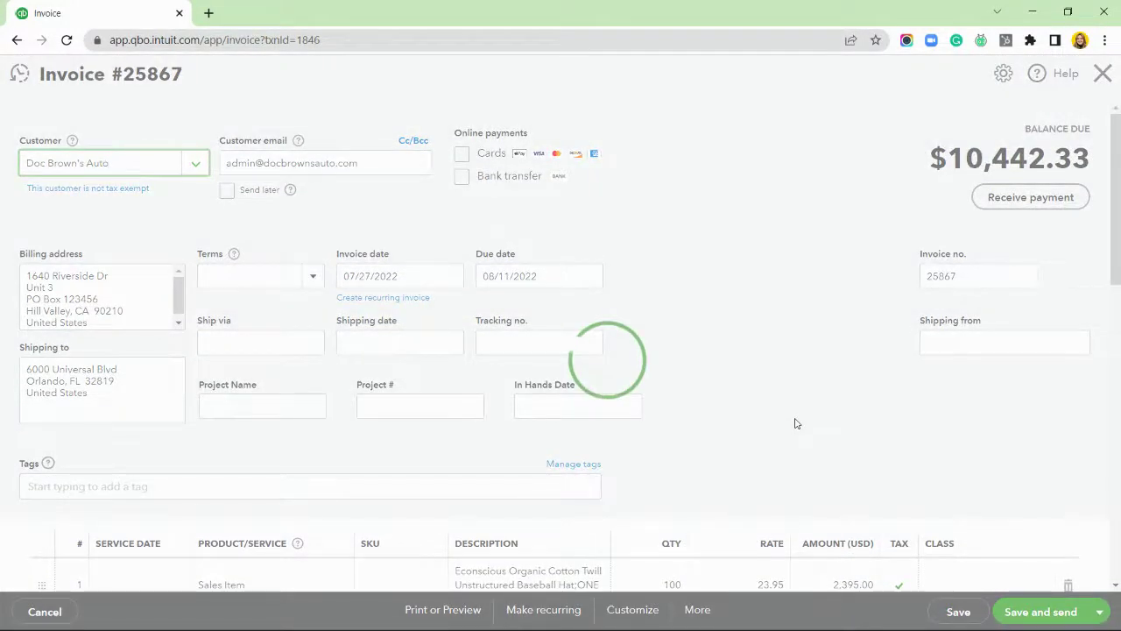
scroll(796, 425, down, 5)
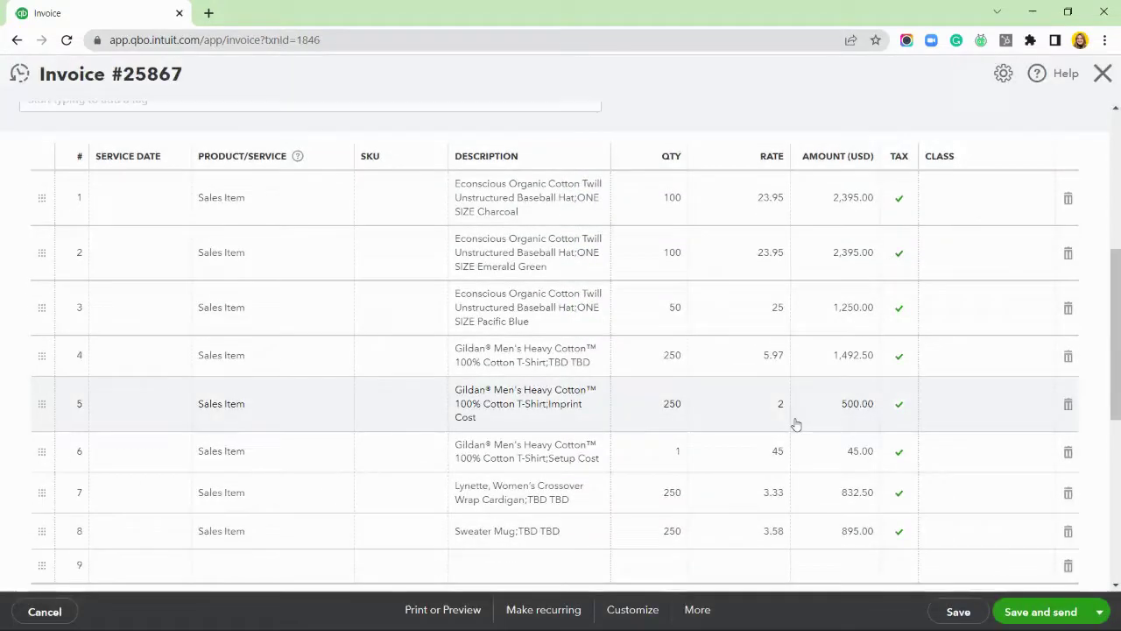
scroll(796, 422, up, 5)
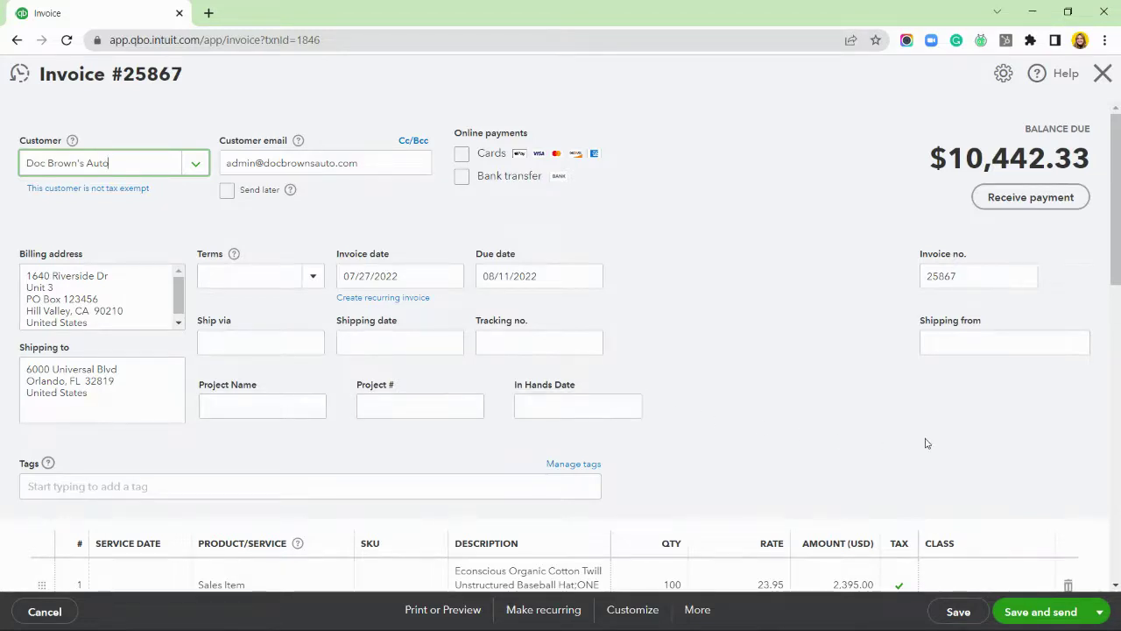
scroll(927, 444, down, 5)
scroll(927, 443, down, 3)
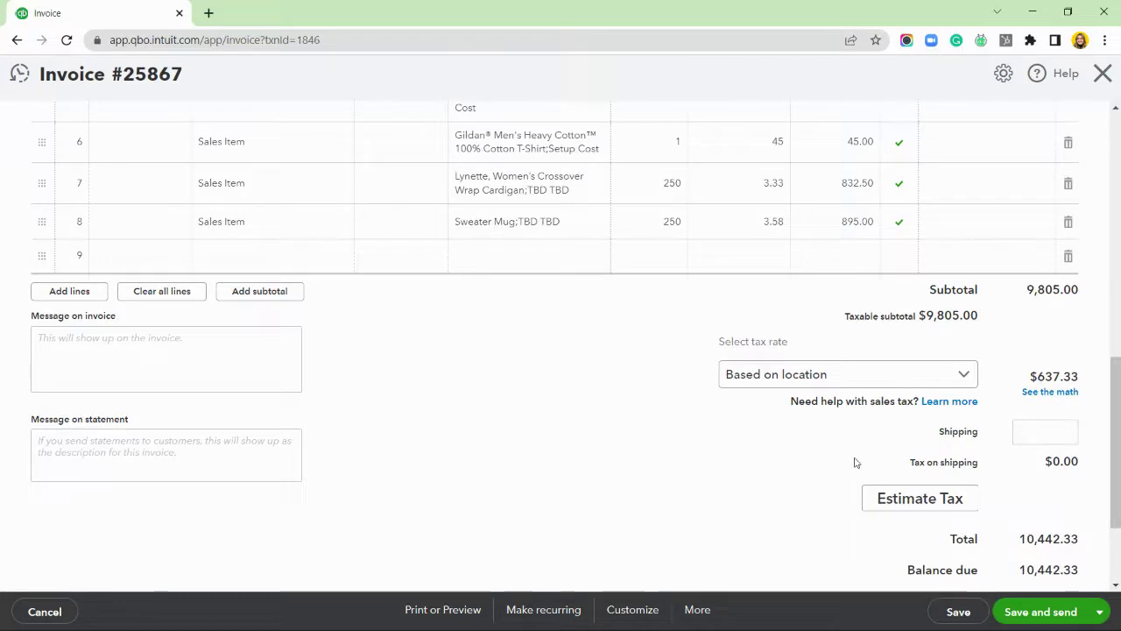
scroll(856, 463, up, 6)
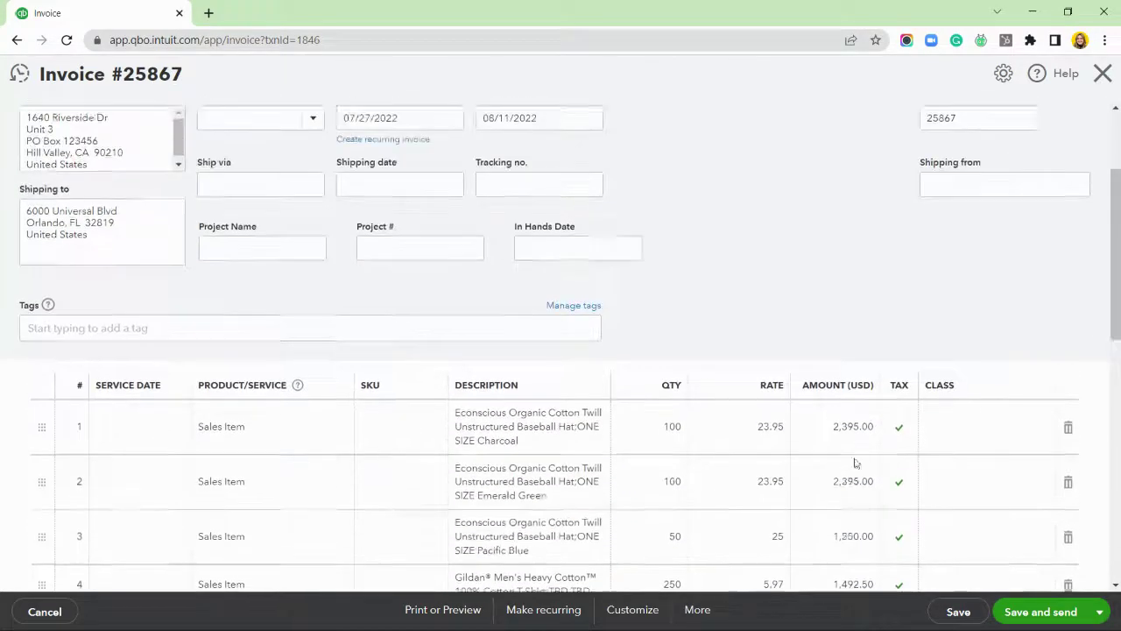
scroll(856, 462, up, 2)
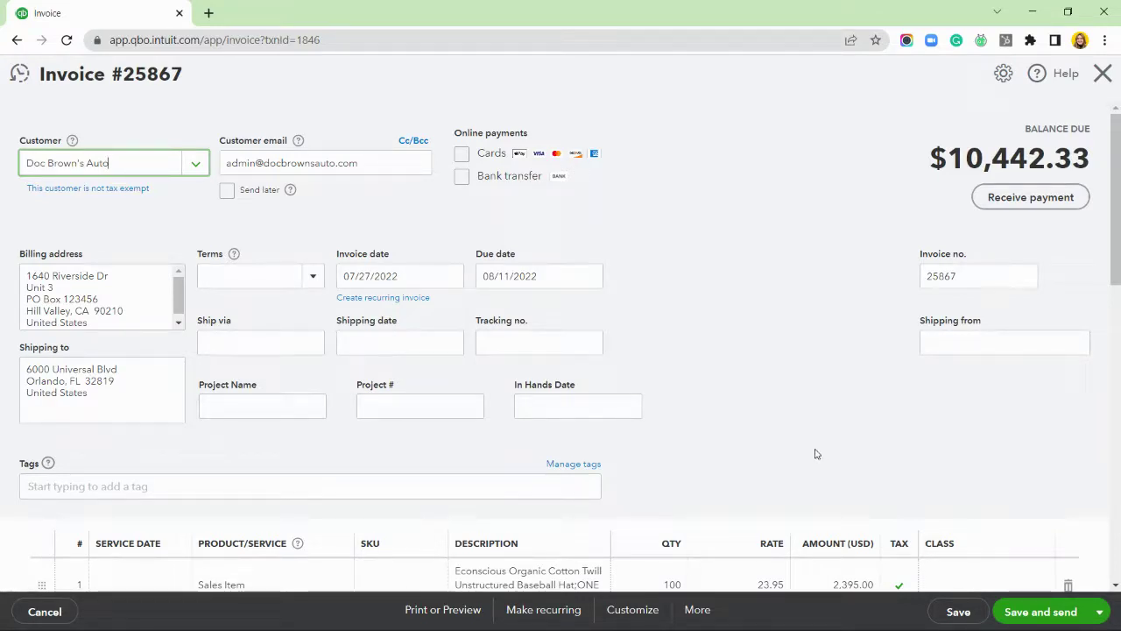
Set Doc Brown's Auto invoice #25867 to Paid, then go to the open bills Billing page.
mouse_move(730, 623)
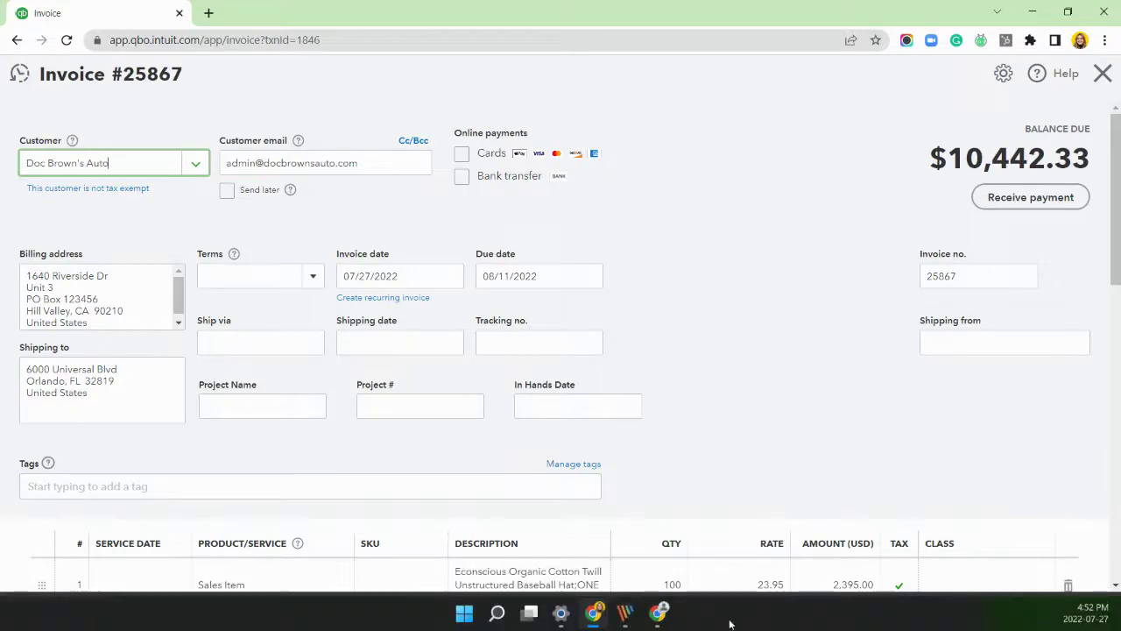
click(659, 617)
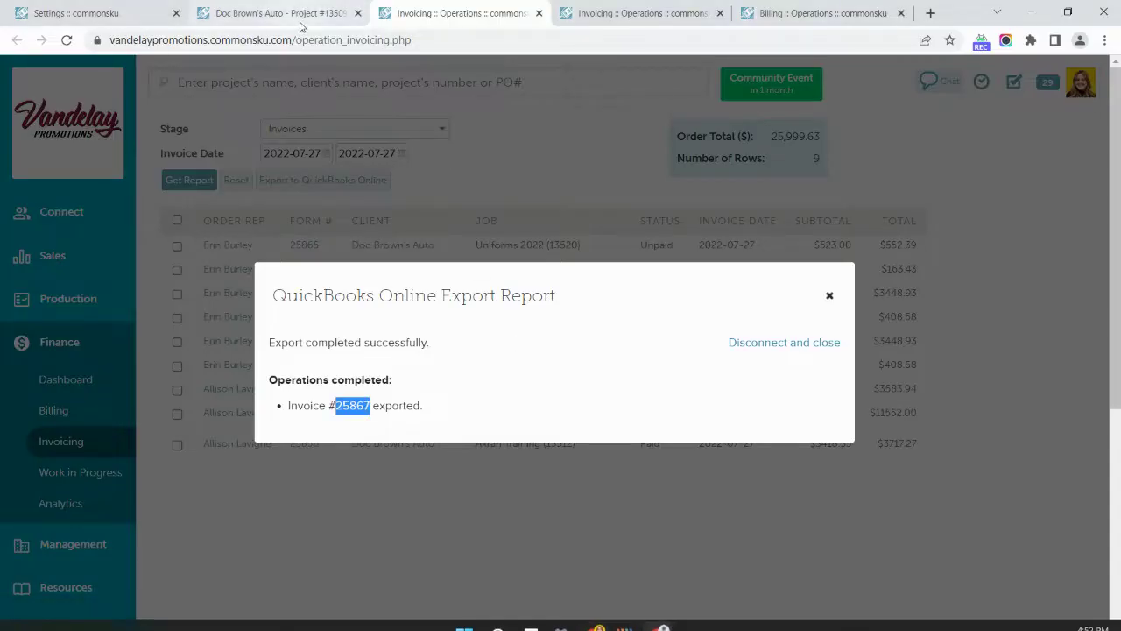
click(298, 24)
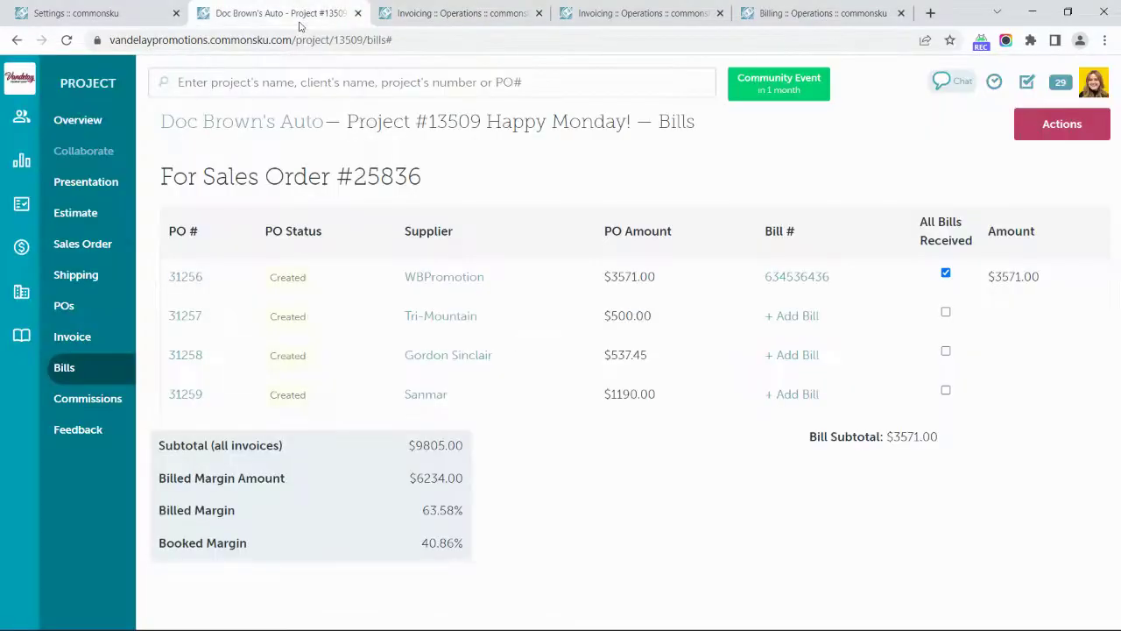
click(100, 333)
click(214, 194)
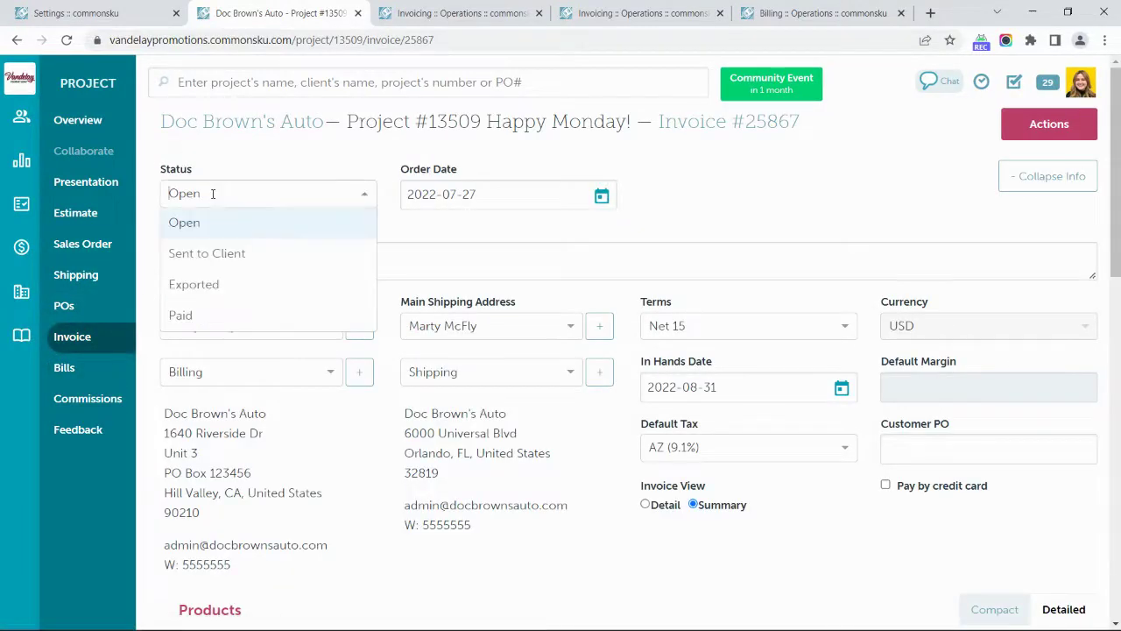
click(212, 313)
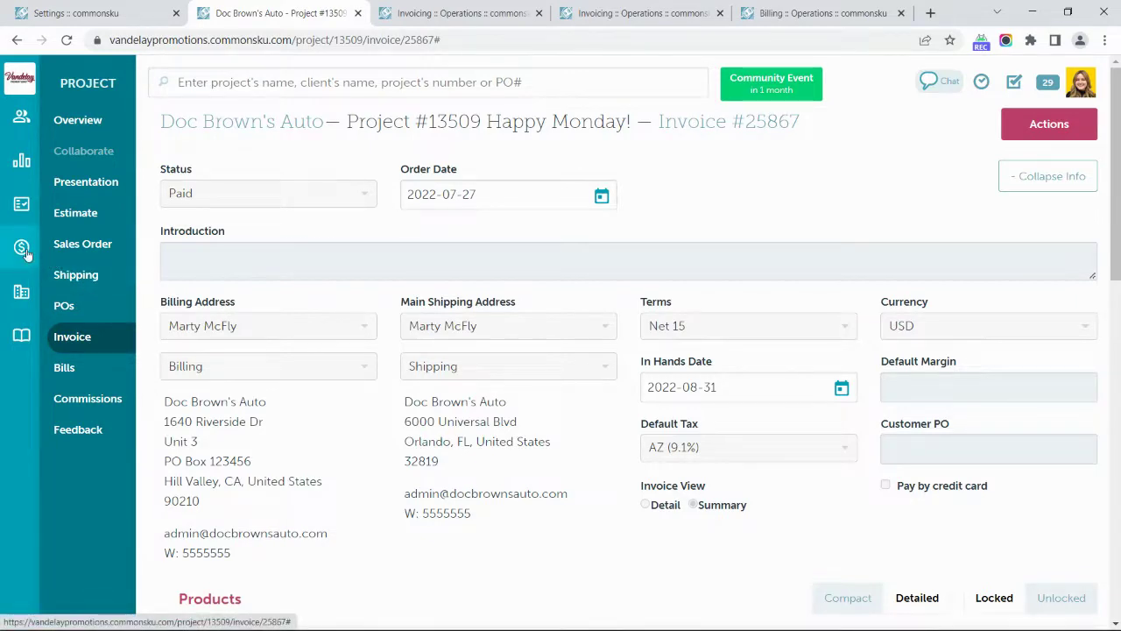
mouse_move(35, 254)
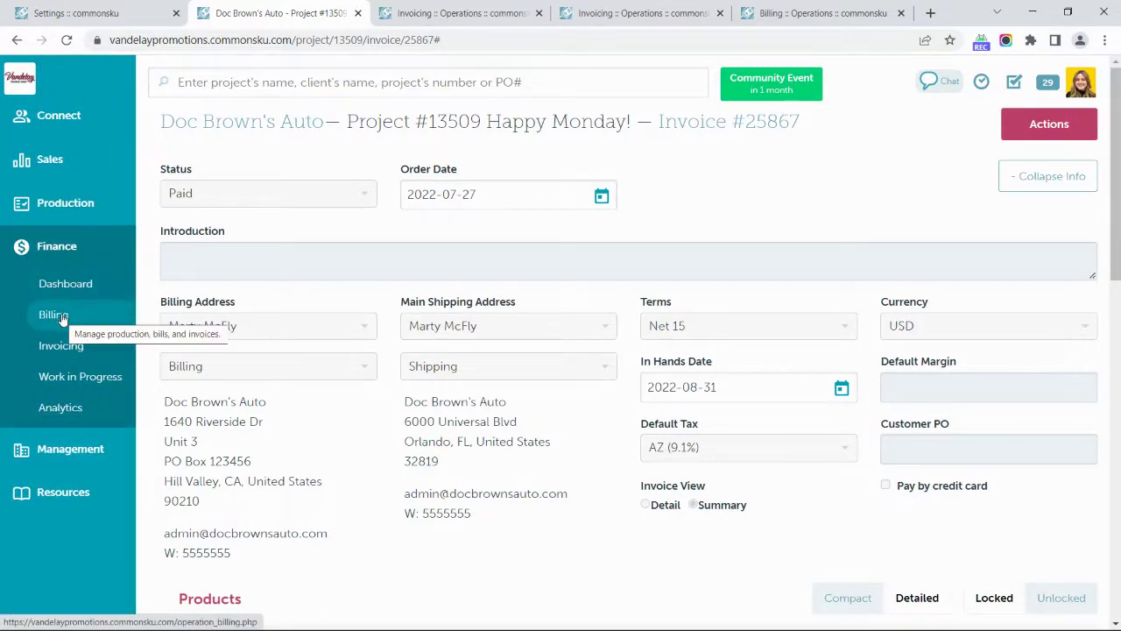
click(818, 14)
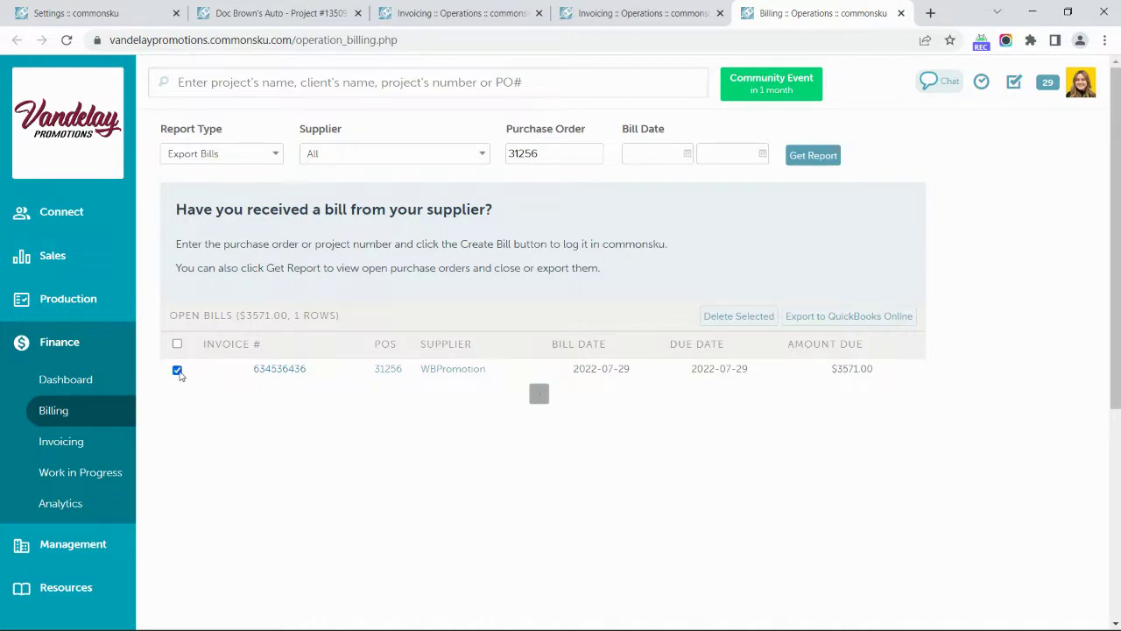
Export the $3571.00 WBPromotion bill for PO 31256 to QuickBooks Online.
click(829, 319)
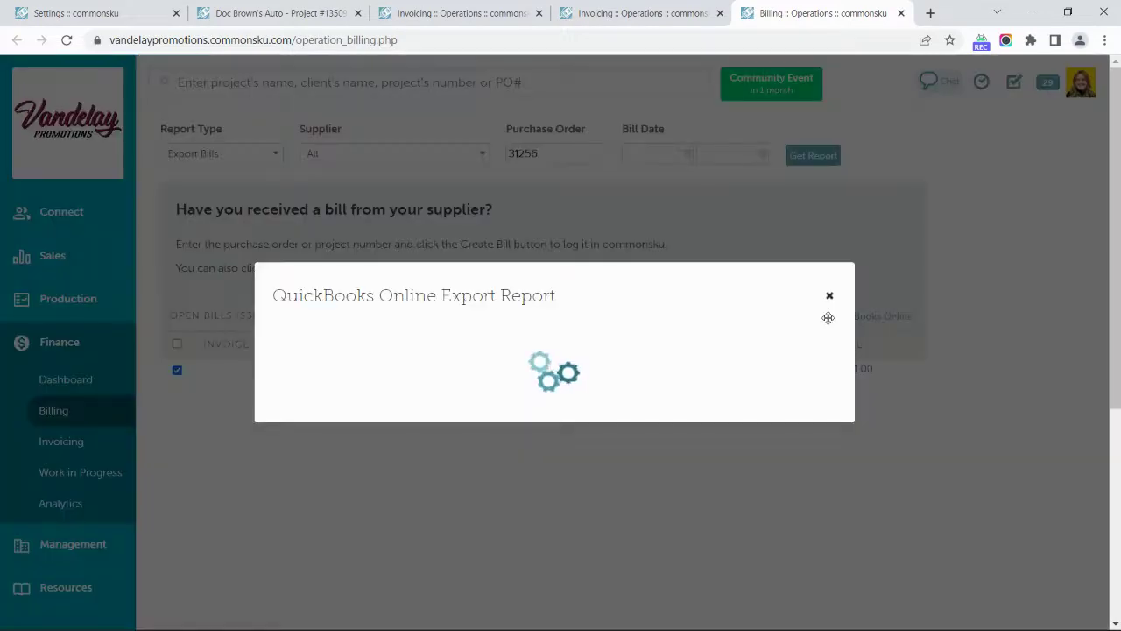